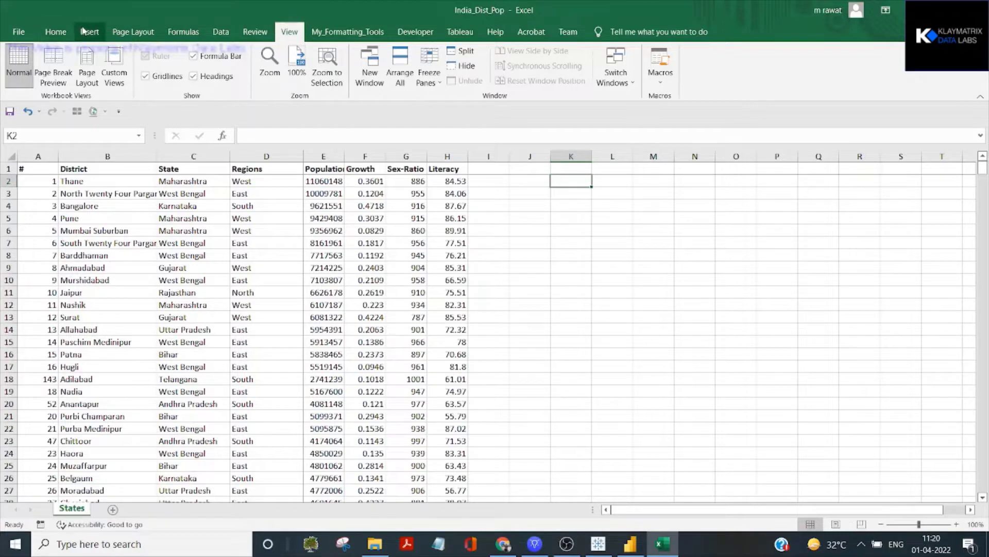
Step: Create a PivotTable from the States range A1:H641, placed on the existing worksheet at cell K2
{"action": "left_click", "coordinate": [89, 32]}
{"action": "left_click", "coordinate": [21, 78]}
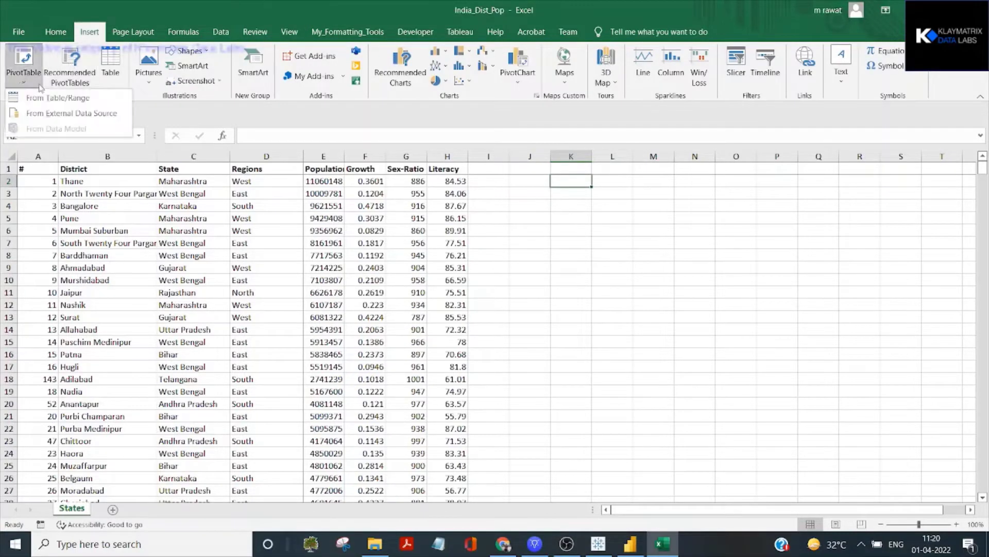
{"action": "left_click", "coordinate": [60, 102]}
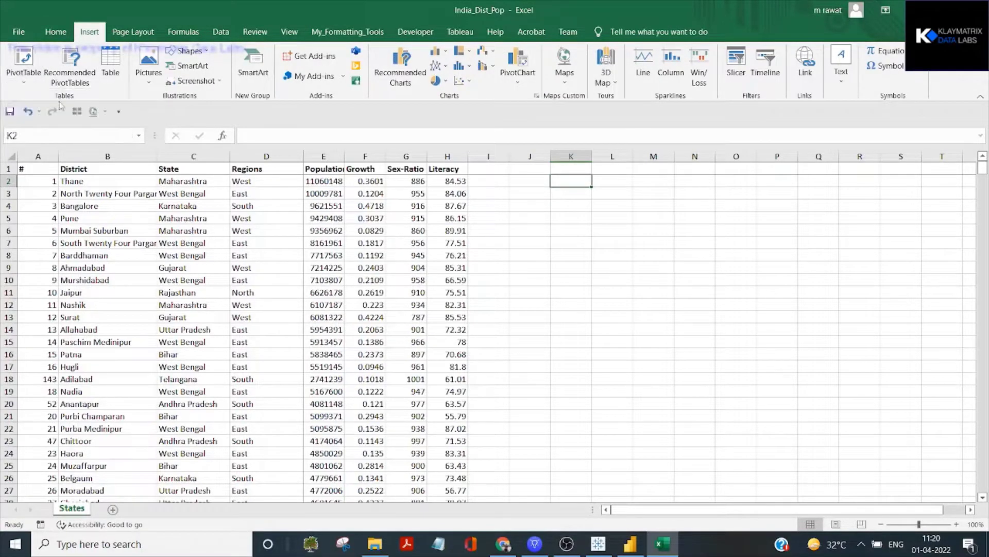
{"action": "left_click", "coordinate": [101, 174]}
{"action": "key", "text": "shift+Left"}
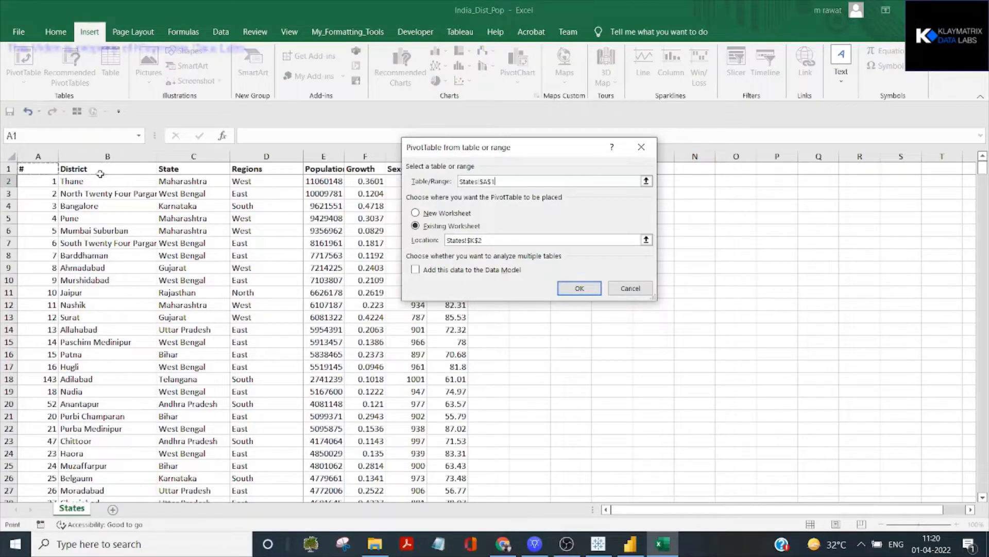
{"action": "key", "text": "ctrl+shift+Right"}
{"action": "key", "text": "ctrl+shift+Down"}
{"action": "key", "text": "Return"}
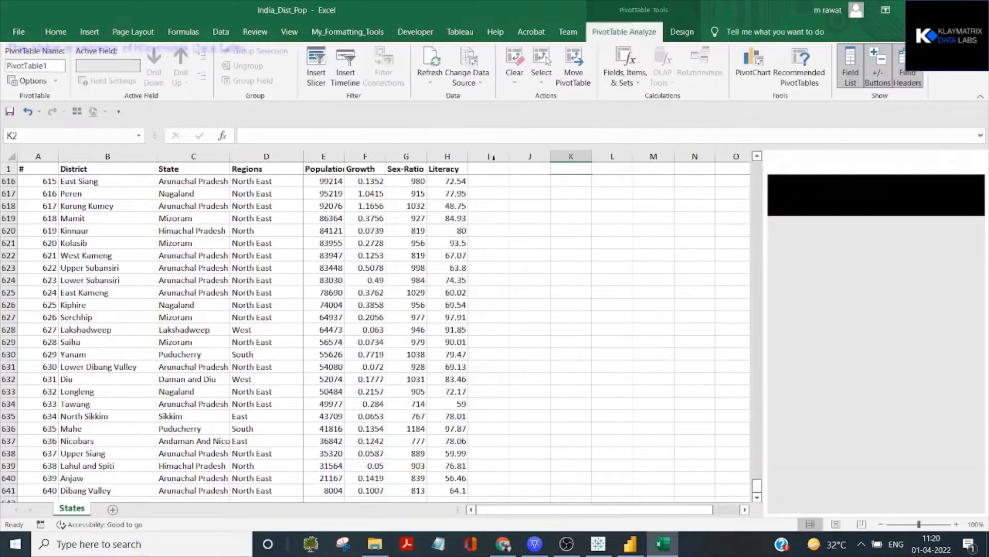
Step: Add Population to the values of the new PivotTable at K2 as a sum
{"action": "scroll", "coordinate": [567, 247], "scroll_direction": "up", "scroll_amount": 19}
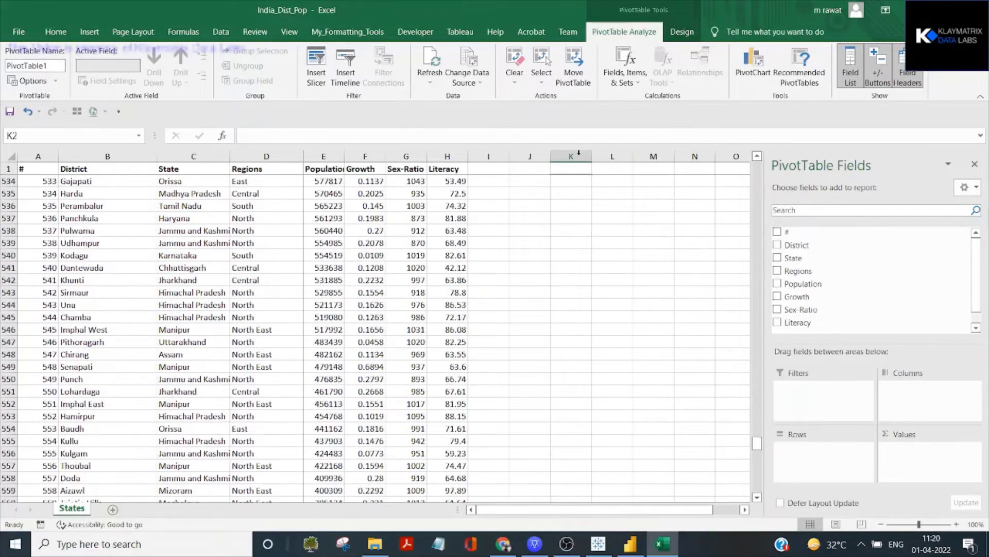
{"action": "left_click", "coordinate": [561, 168]}
{"action": "key", "text": "Down"}
{"action": "key", "text": "Down"}
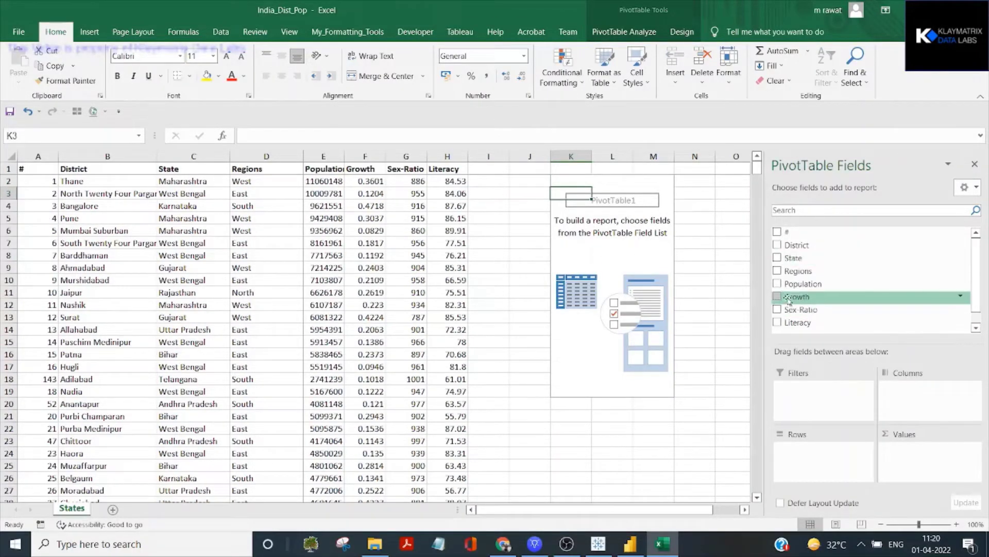
{"action": "left_click_drag", "start_coordinate": [796, 286], "coordinate": [912, 461]}
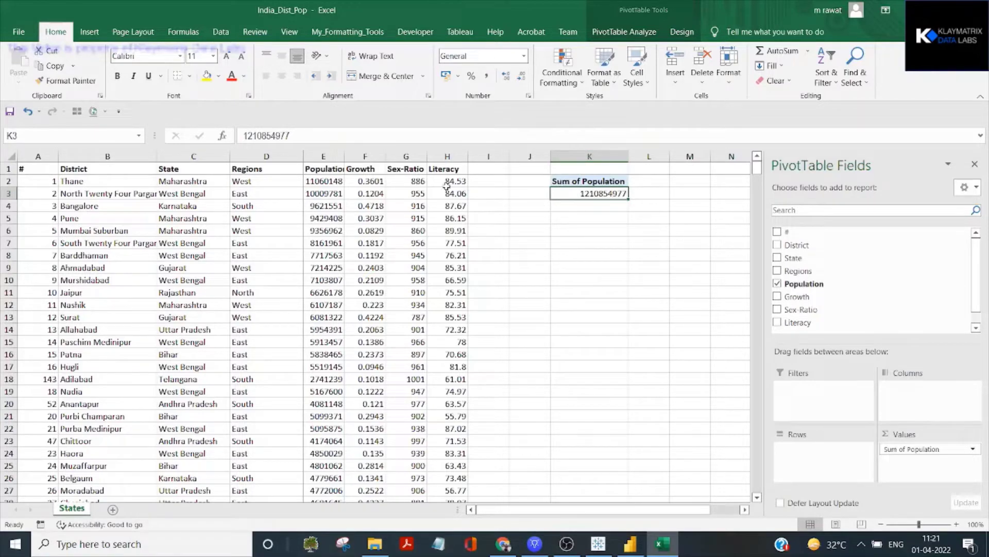
Step: Check the total of the source Population column by selecting E2:E641, and return to the PivotTable's value cell
{"action": "left_click", "coordinate": [333, 168]}
{"action": "key", "text": "Down"}
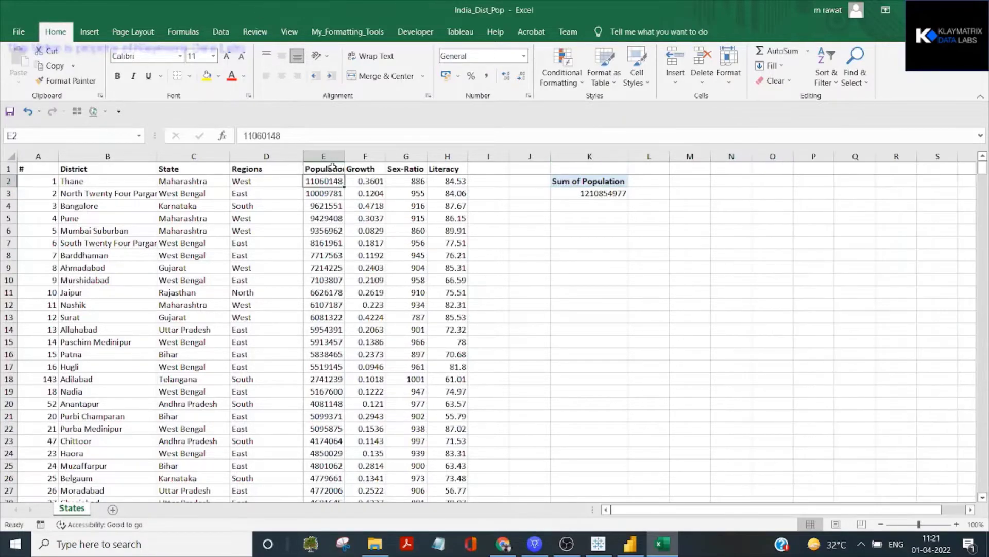
{"action": "key", "text": "ctrl+shift+Down"}
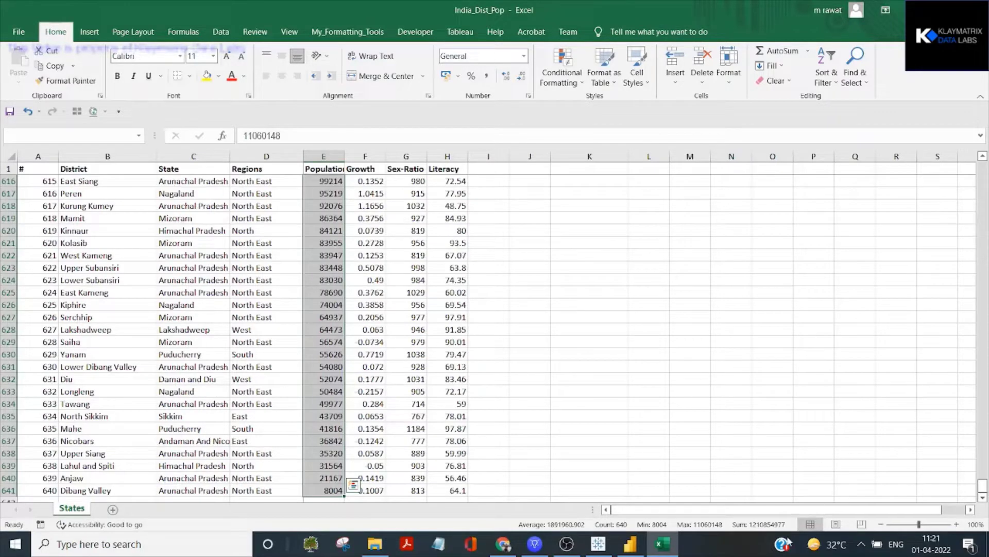
{"action": "key", "text": "ctrl+q"}
{"action": "key", "text": "Escape"}
{"action": "scroll", "coordinate": [711, 397], "scroll_direction": "up", "scroll_amount": 20}
{"action": "key", "text": "ctrl+Up"}
{"action": "key", "text": "Right"}
{"action": "key", "text": "Right"}
{"action": "key", "text": "Right"}
{"action": "key", "text": "Right"}
{"action": "key", "text": "Right"}
{"action": "key", "text": "Right"}
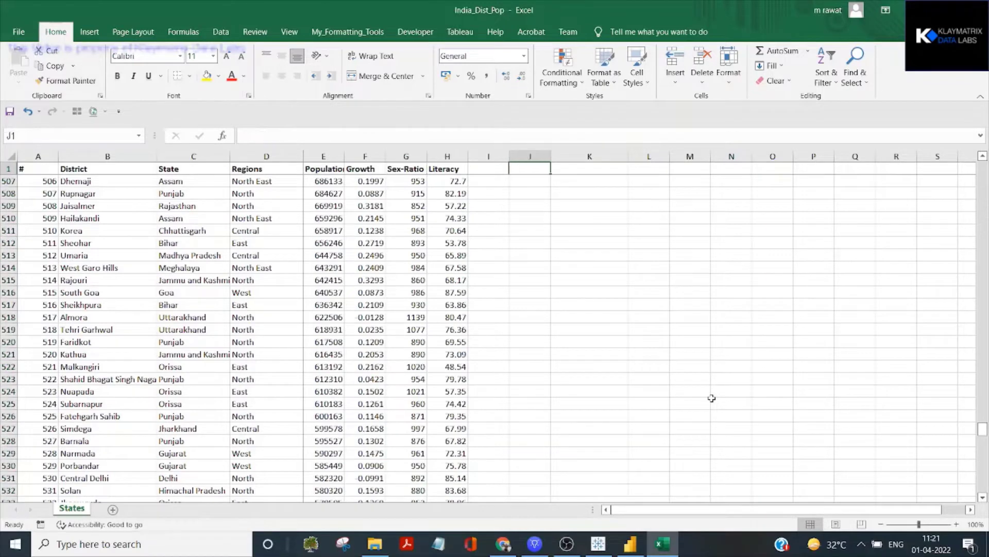
{"action": "key", "text": "Down"}
{"action": "key", "text": "Down"}
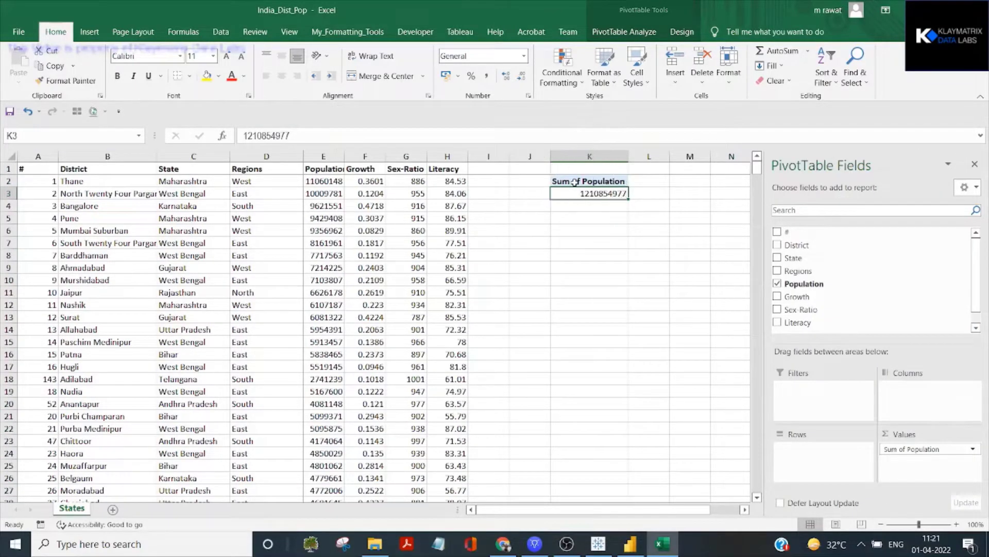
Step: Review the calculation types for summarizing the Population value field, including Count, Average and Max, without applying one
{"action": "left_click", "coordinate": [972, 449]}
{"action": "left_click", "coordinate": [922, 434]}
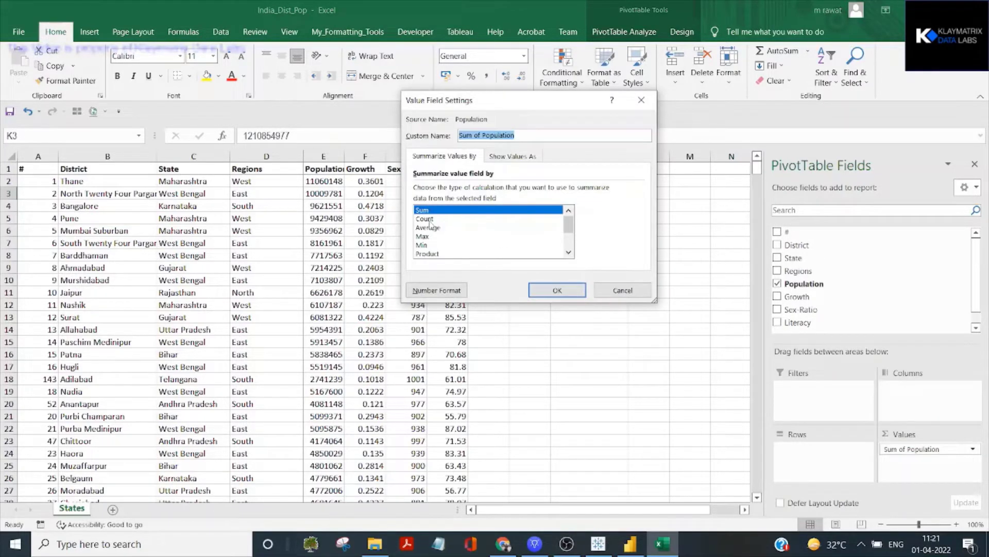
{"action": "left_click", "coordinate": [430, 219]}
{"action": "left_click", "coordinate": [431, 227]}
{"action": "left_click", "coordinate": [432, 237]}
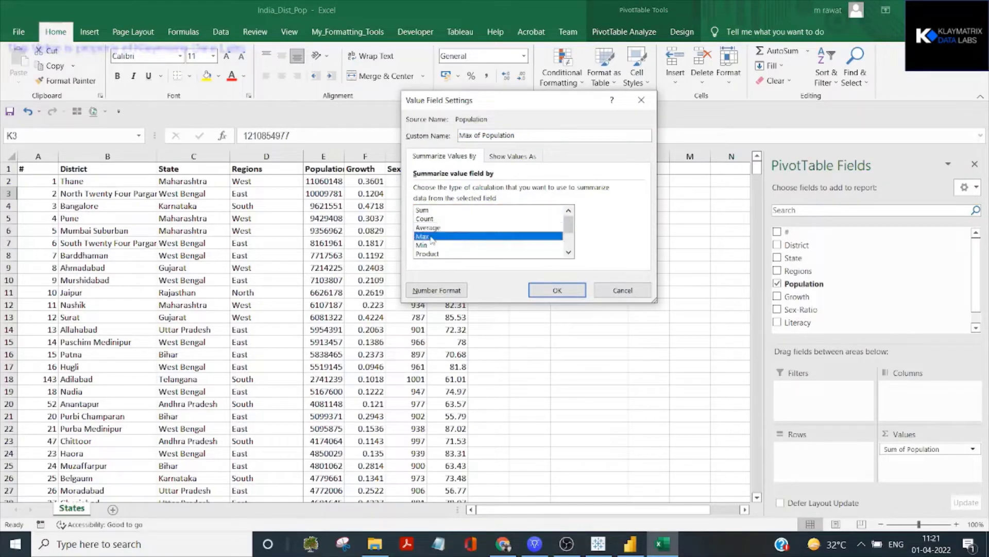
{"action": "key", "text": "Escape"}
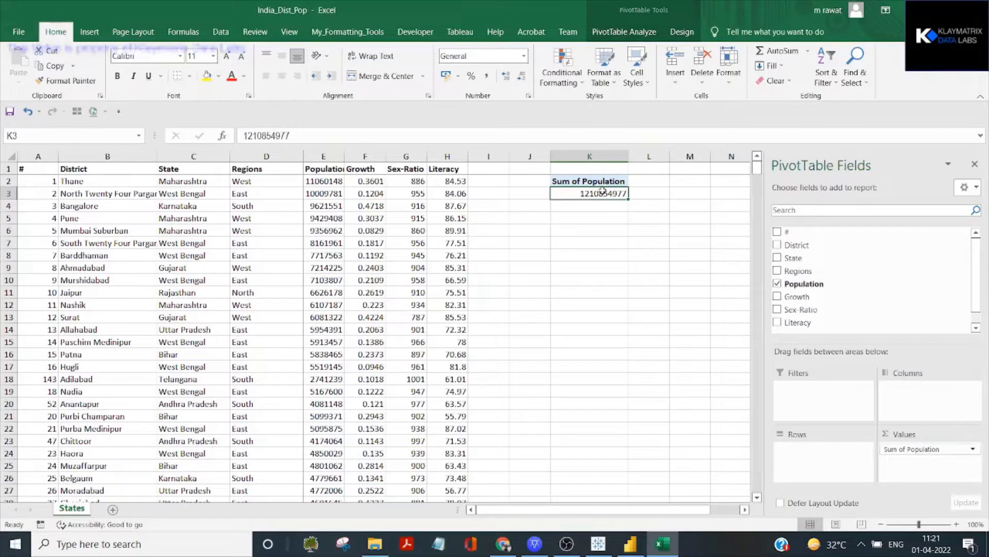
Step: Try State as the PivotTable's value field in place of Population, and restore the sum of Population
{"action": "mouse_move", "coordinate": [601, 191]}
{"action": "left_click_drag", "start_coordinate": [916, 449], "coordinate": [902, 465]}
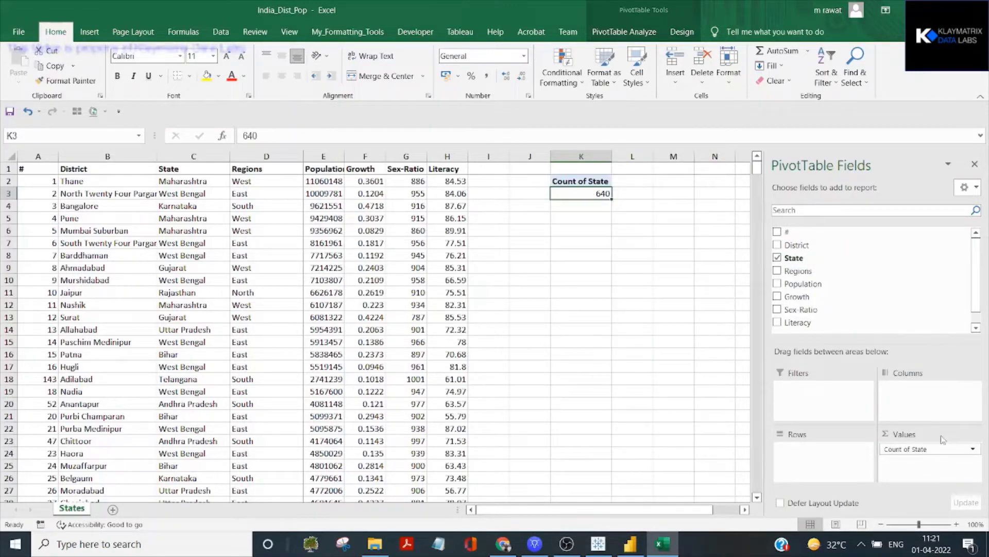
{"action": "left_click", "coordinate": [912, 452]}
{"action": "left_click", "coordinate": [914, 451]}
{"action": "left_click", "coordinate": [910, 452]}
{"action": "left_click_drag", "start_coordinate": [910, 452], "coordinate": [944, 468]}
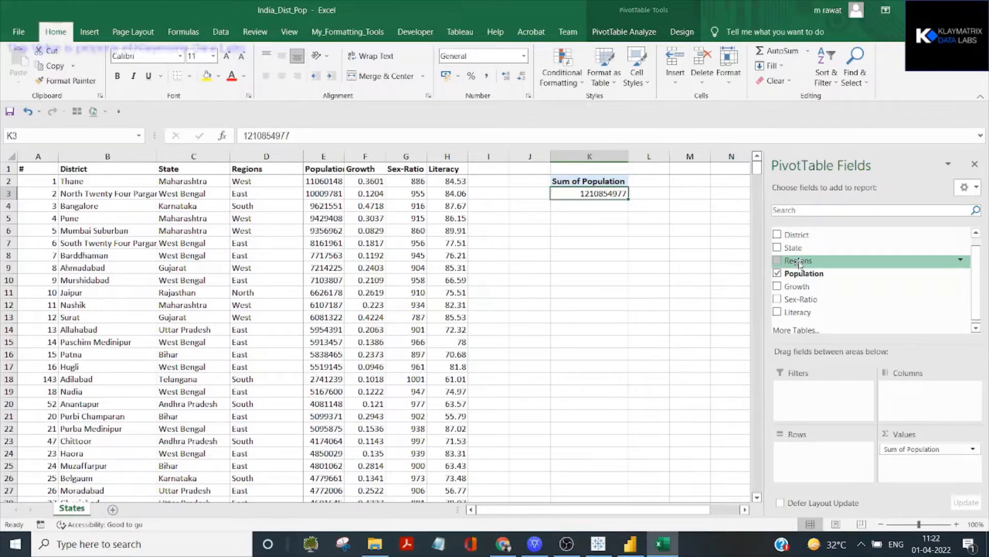
Step: Break down the PivotTable's population by adding Regions, State and District as nested row fields in that order
{"action": "left_click_drag", "start_coordinate": [799, 263], "coordinate": [810, 455]}
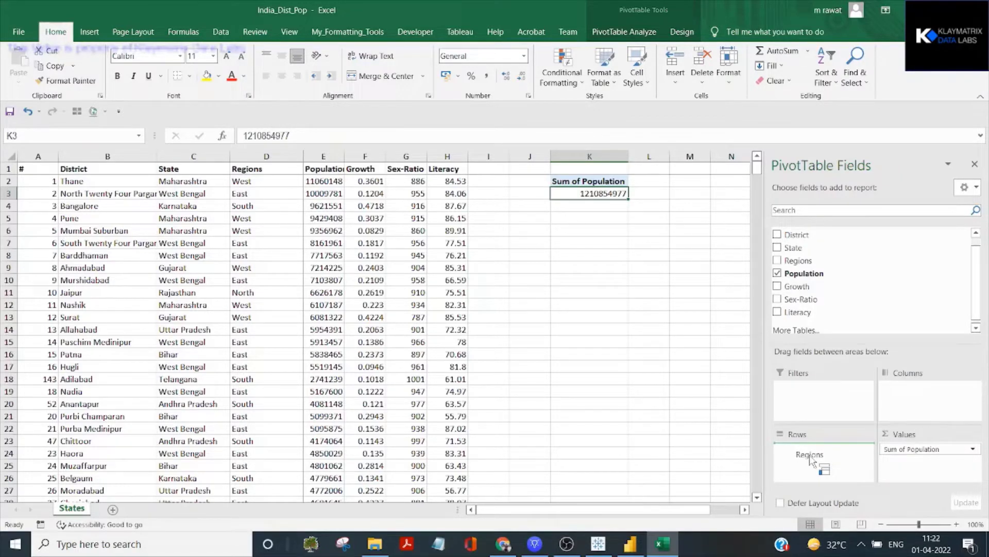
{"action": "mouse_move", "coordinate": [810, 458]}
{"action": "left_mouse_down"}
{"action": "mouse_move", "coordinate": [688, 314]}
{"action": "mouse_move", "coordinate": [618, 211]}
{"action": "mouse_move", "coordinate": [819, 465]}
{"action": "left_mouse_up"}
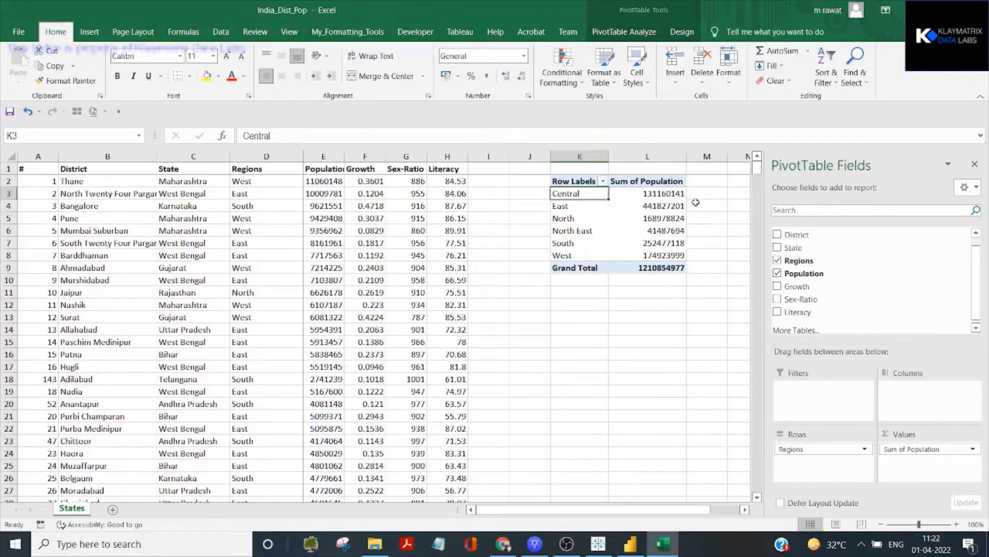
{"action": "mouse_move", "coordinate": [643, 262]}
{"action": "mouse_move", "coordinate": [637, 194]}
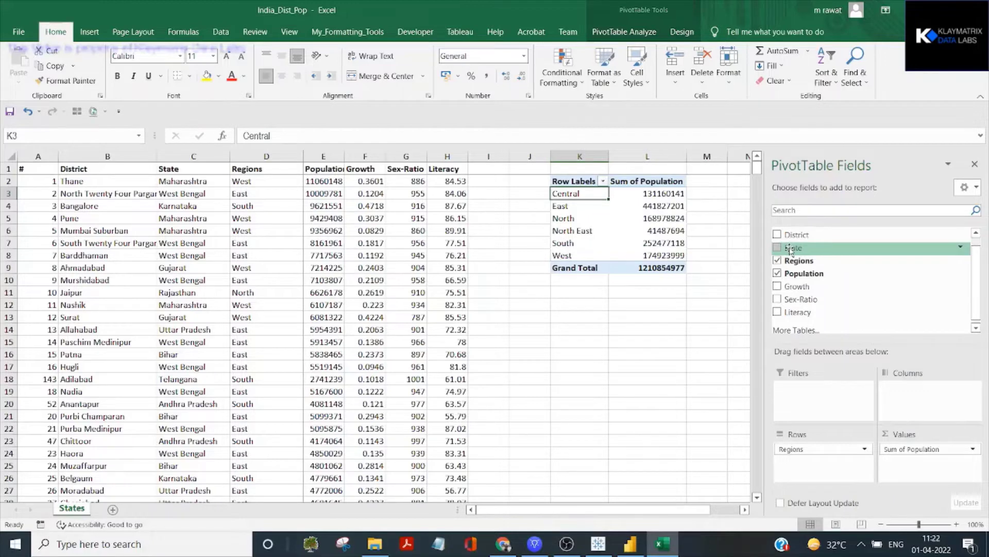
{"action": "left_click_drag", "start_coordinate": [792, 249], "coordinate": [811, 475]}
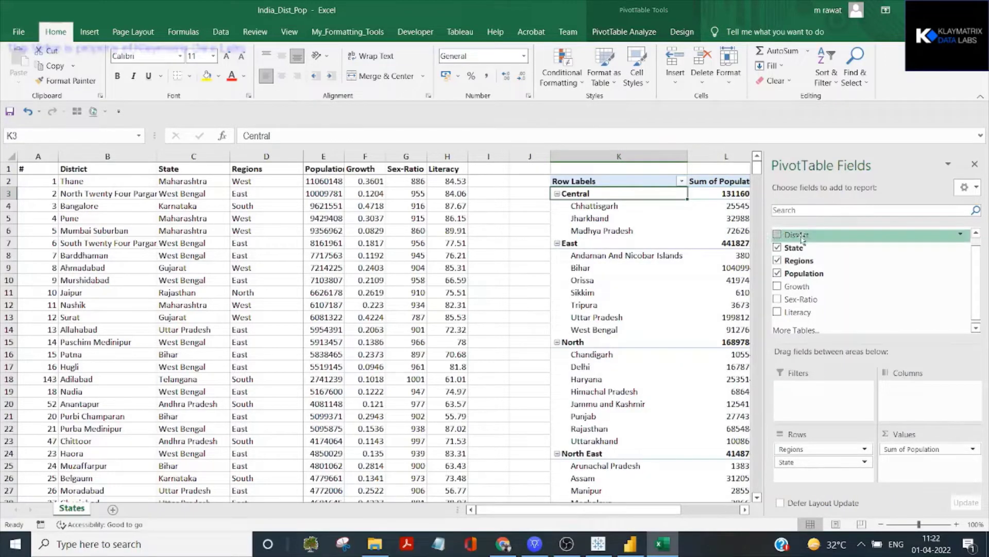
{"action": "left_click_drag", "start_coordinate": [801, 239], "coordinate": [822, 479]}
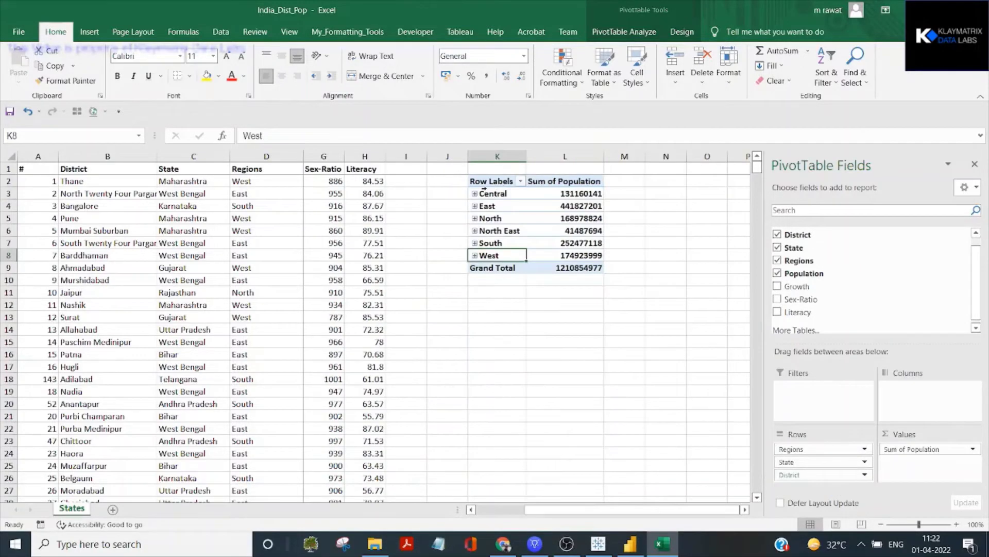
Step: Expand the Central region in the PivotTable, and collapse and re-expand Chhattisgarh to show its districts
{"action": "left_click", "coordinate": [474, 193]}
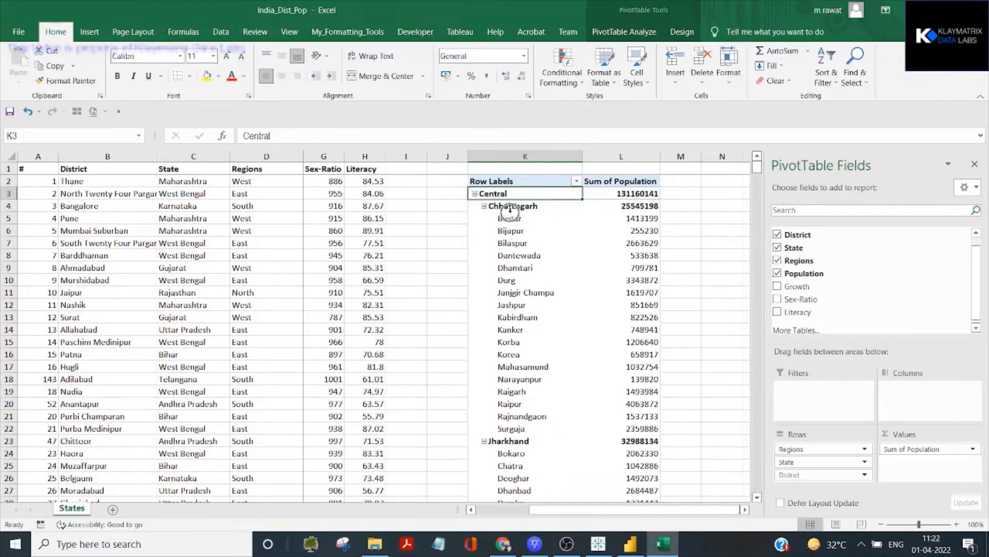
{"action": "left_click", "coordinate": [484, 206]}
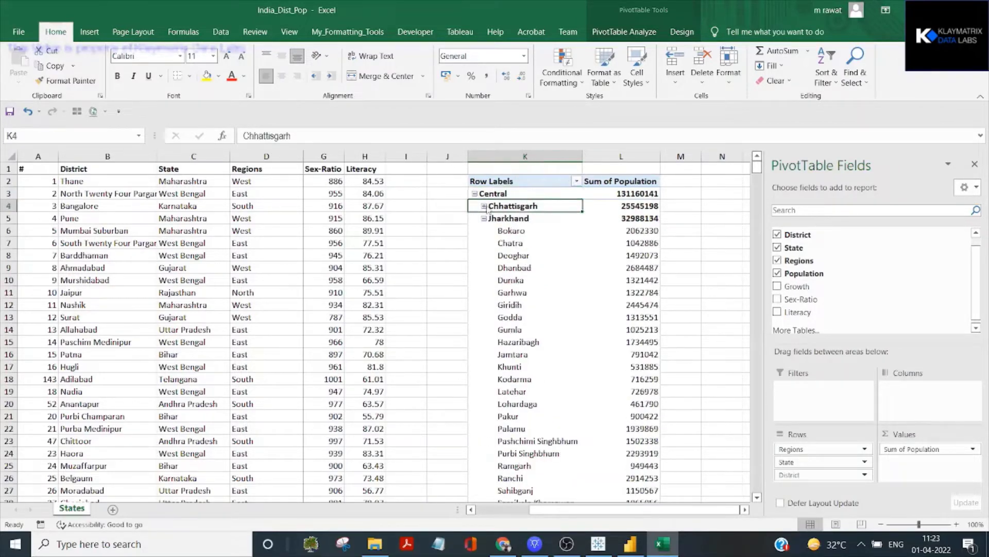
{"action": "left_click", "coordinate": [484, 206]}
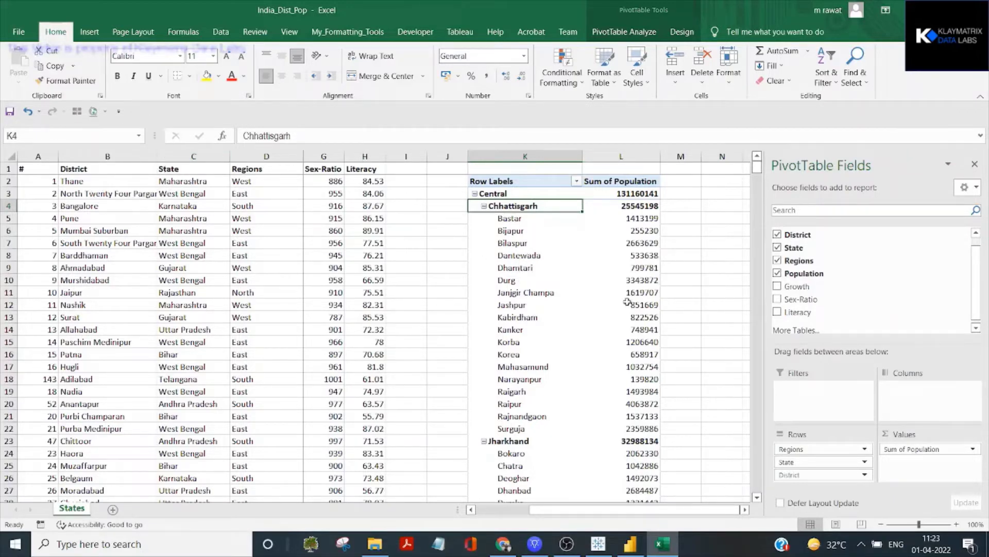
{"action": "mouse_move", "coordinate": [647, 227]}
{"action": "left_click", "coordinate": [522, 279]}
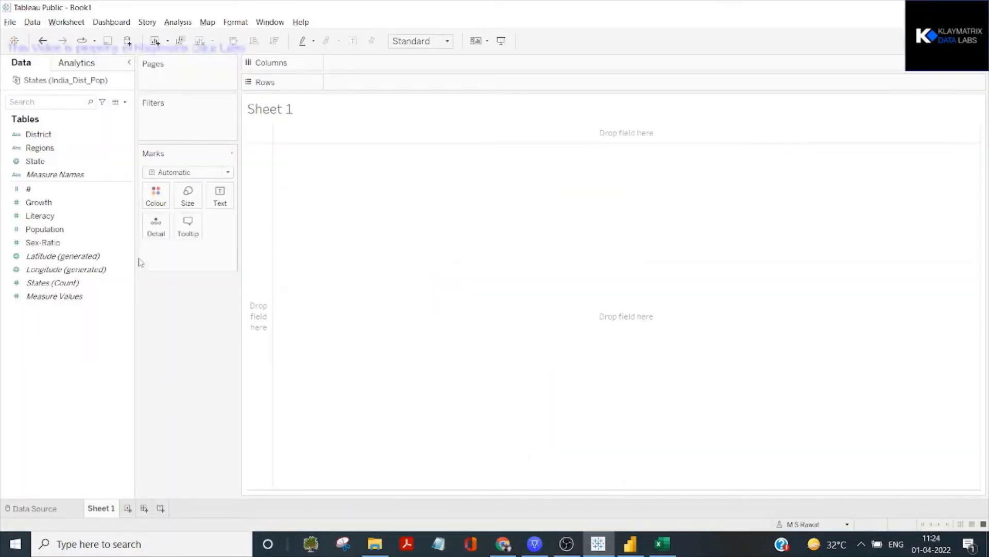
Step: In Tableau Public, place Population from the States data source on the Text mark as a sum
{"action": "left_click", "coordinate": [74, 79]}
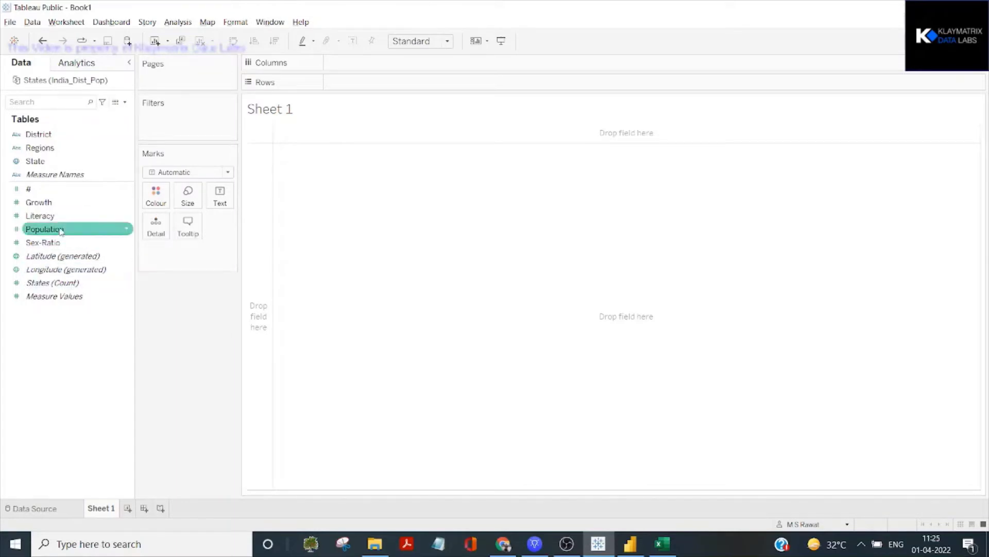
{"action": "left_click_drag", "start_coordinate": [46, 233], "coordinate": [218, 200]}
{"action": "left_click", "coordinate": [269, 135]}
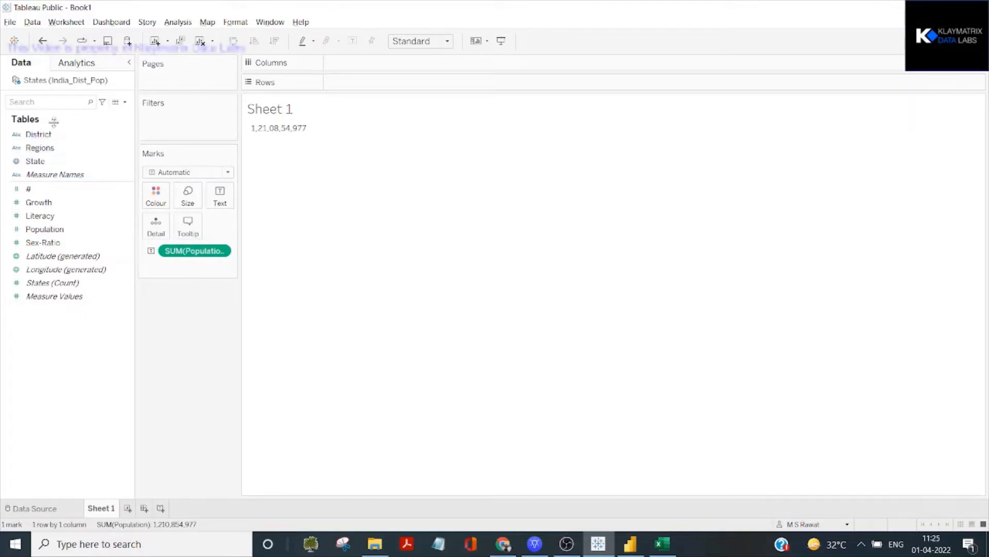
Step: Break down the summed Population on Sheet 1 by Regions, State and District as rows
{"action": "left_click", "coordinate": [41, 149]}
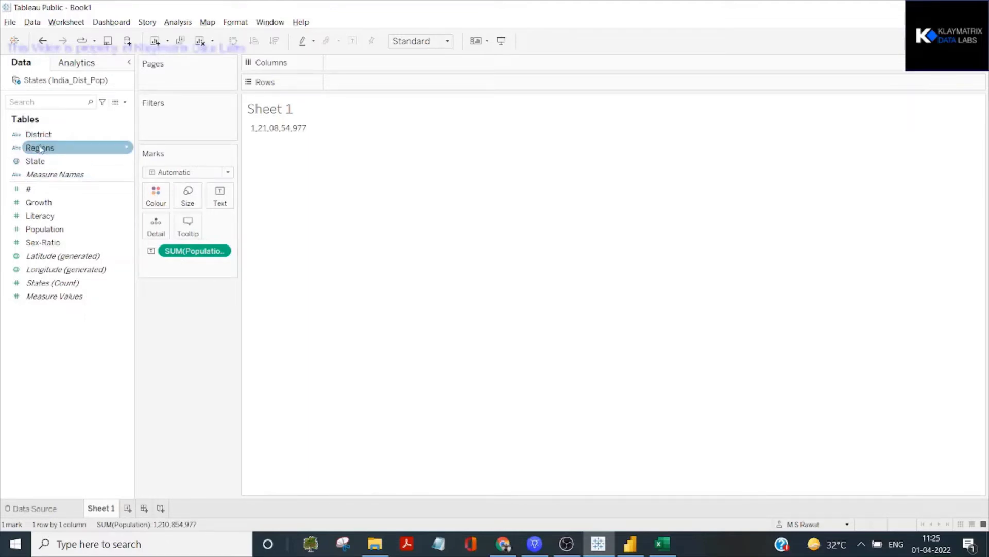
{"action": "left_click_drag", "start_coordinate": [40, 148], "coordinate": [335, 82]}
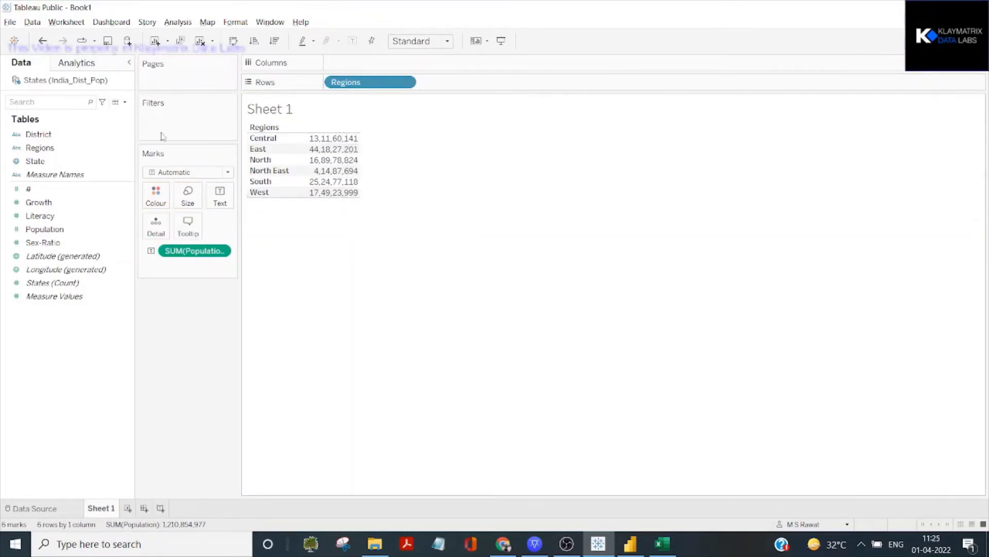
{"action": "left_click", "coordinate": [62, 148]}
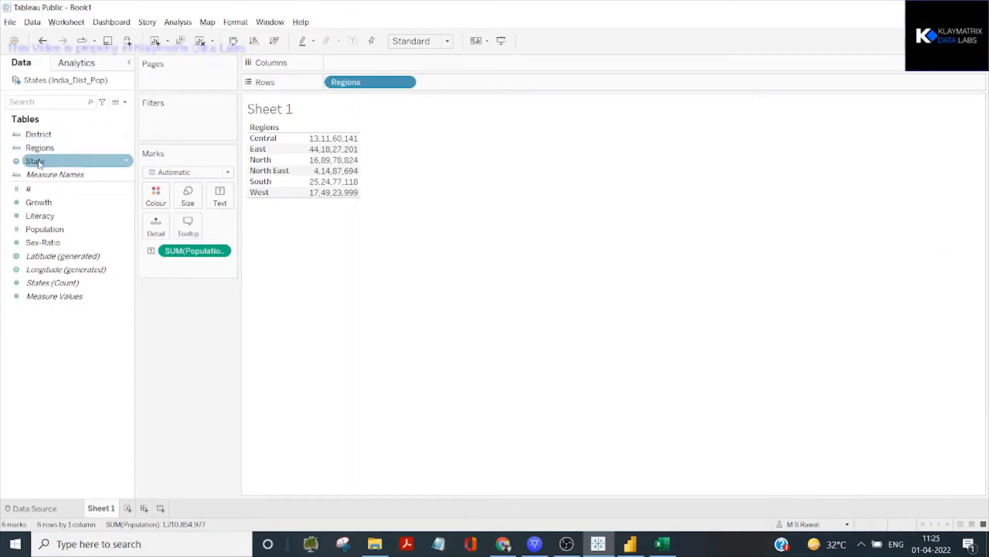
{"action": "left_click_drag", "start_coordinate": [35, 162], "coordinate": [443, 82]}
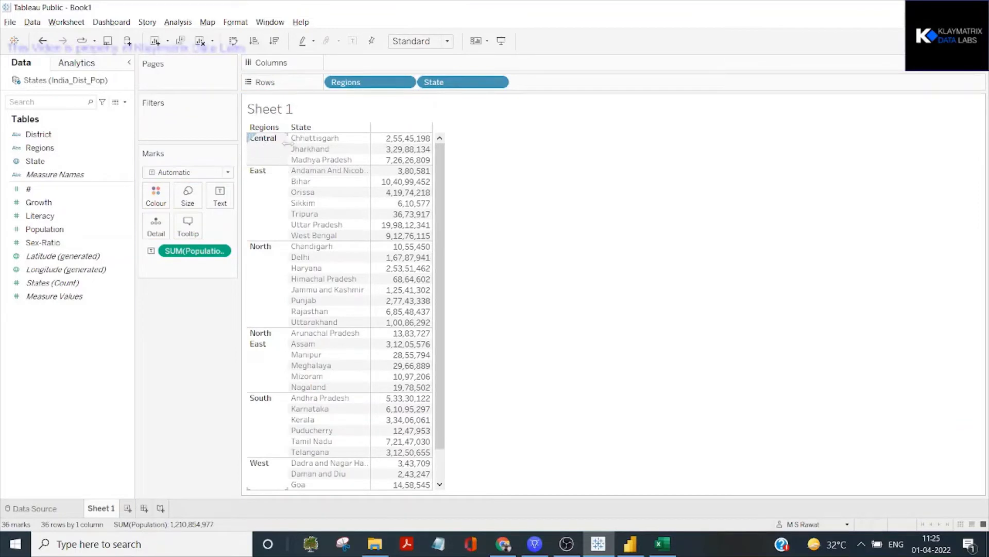
{"action": "left_click", "coordinate": [308, 145]}
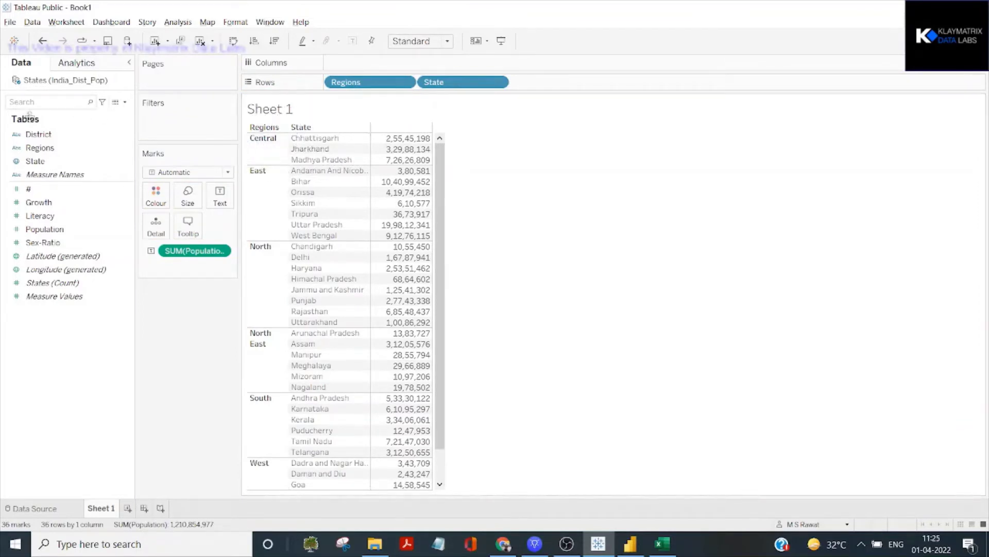
{"action": "left_click_drag", "start_coordinate": [29, 134], "coordinate": [533, 84]}
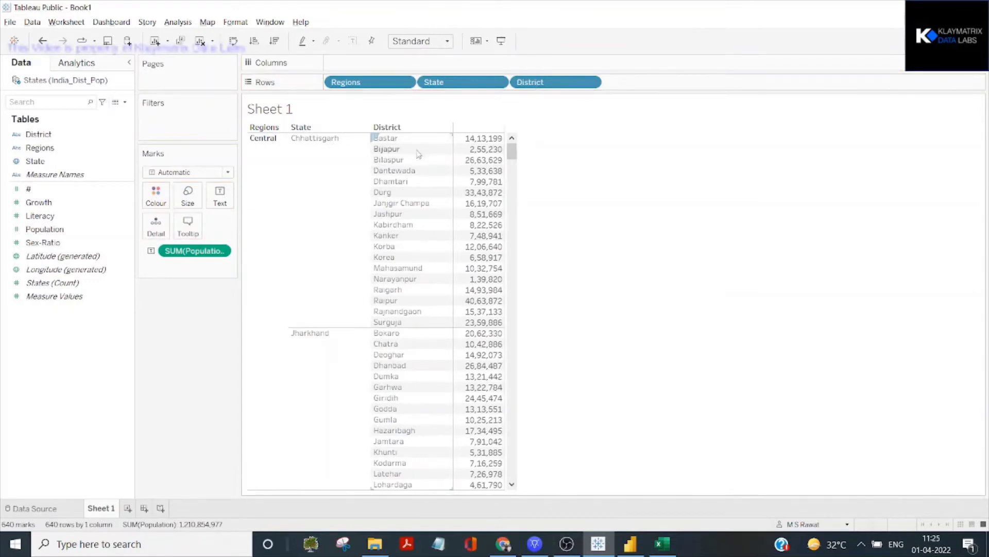
{"action": "left_click", "coordinate": [302, 149]}
{"action": "left_click", "coordinate": [308, 131]}
{"action": "left_click", "coordinate": [394, 131]}
{"action": "left_click", "coordinate": [396, 136]}
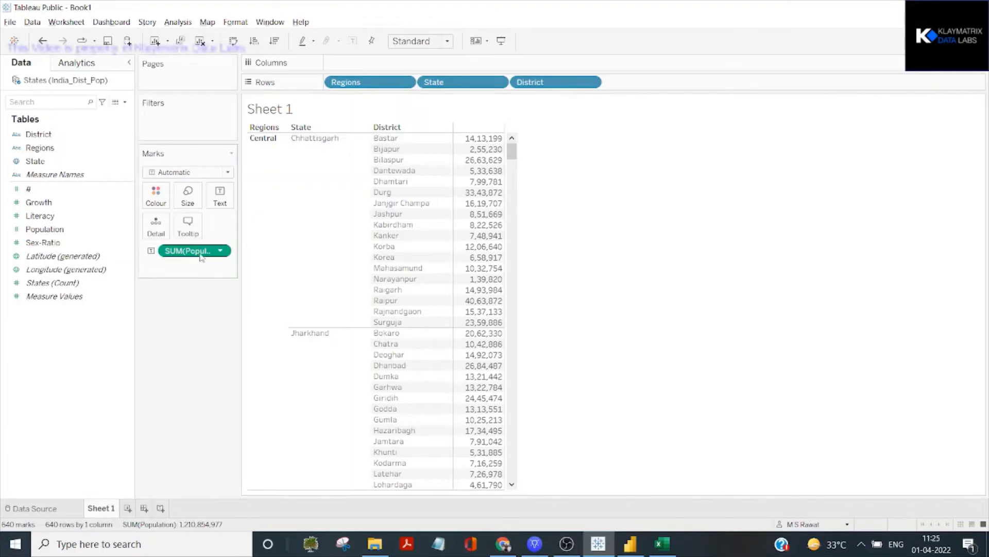
Step: Switch the Population aggregation on Sheet 1 to Average and remove District from the rows
{"action": "left_click", "coordinate": [219, 253]}
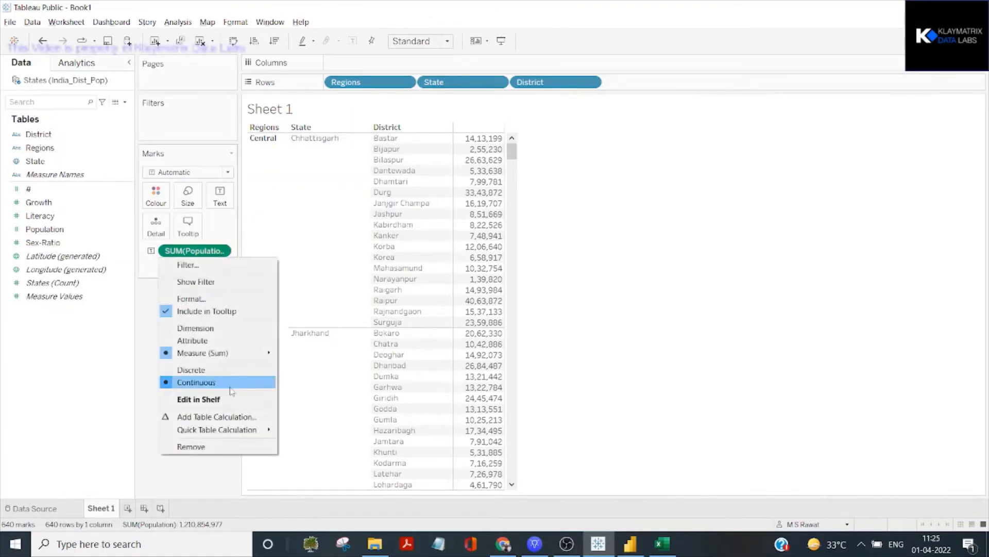
{"action": "mouse_move", "coordinate": [245, 355]}
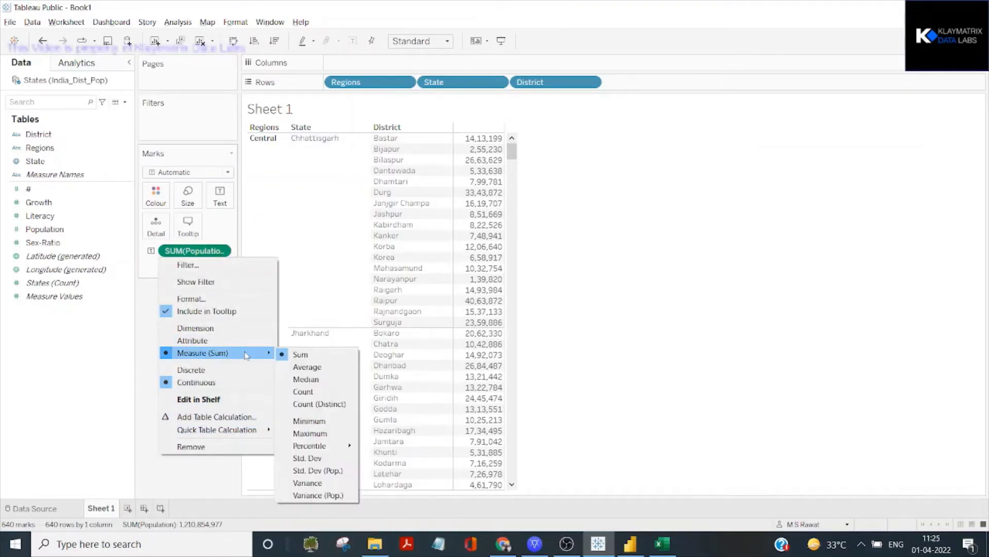
{"action": "left_click", "coordinate": [325, 368]}
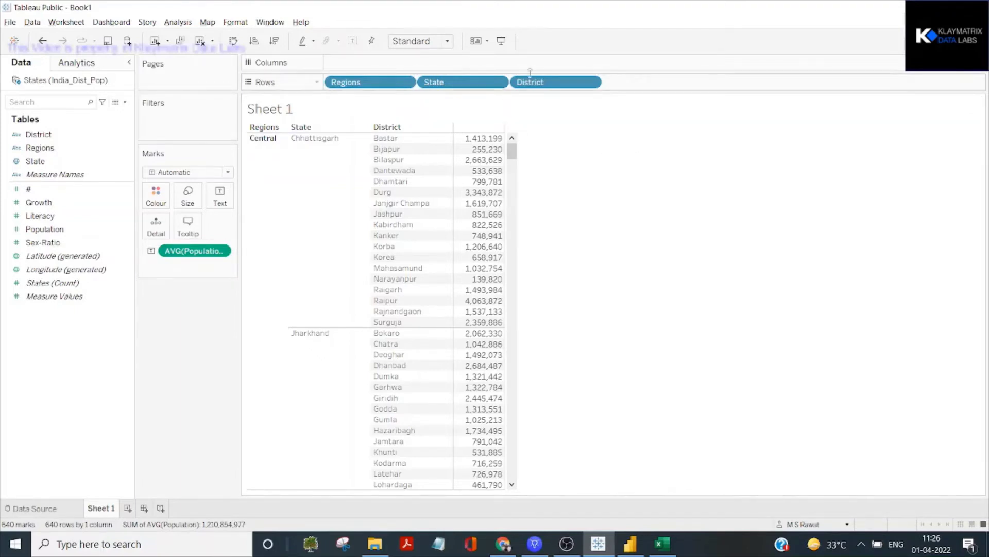
{"action": "left_click_drag", "start_coordinate": [541, 83], "coordinate": [487, 116]}
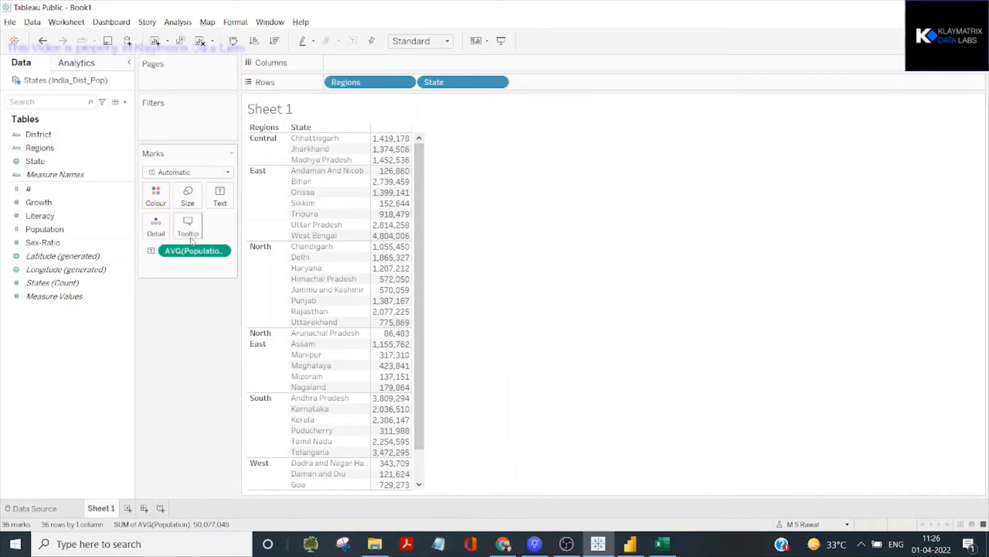
{"action": "mouse_move", "coordinate": [400, 173]}
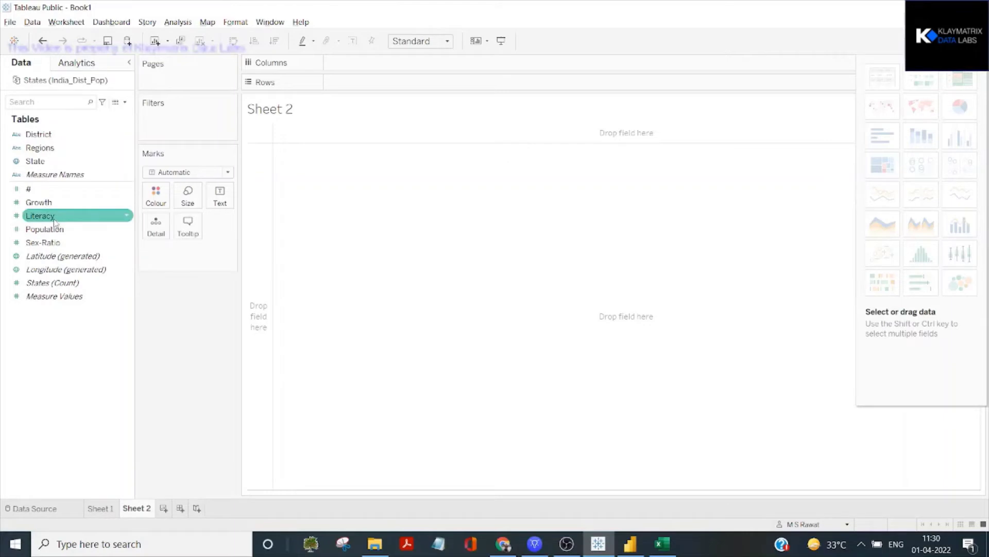
Step: On Sheet 2, plot summed Literacy on rows against summed Sex-Ratio on columns, using Circle as the mark type
{"action": "left_click_drag", "start_coordinate": [44, 219], "coordinate": [349, 81]}
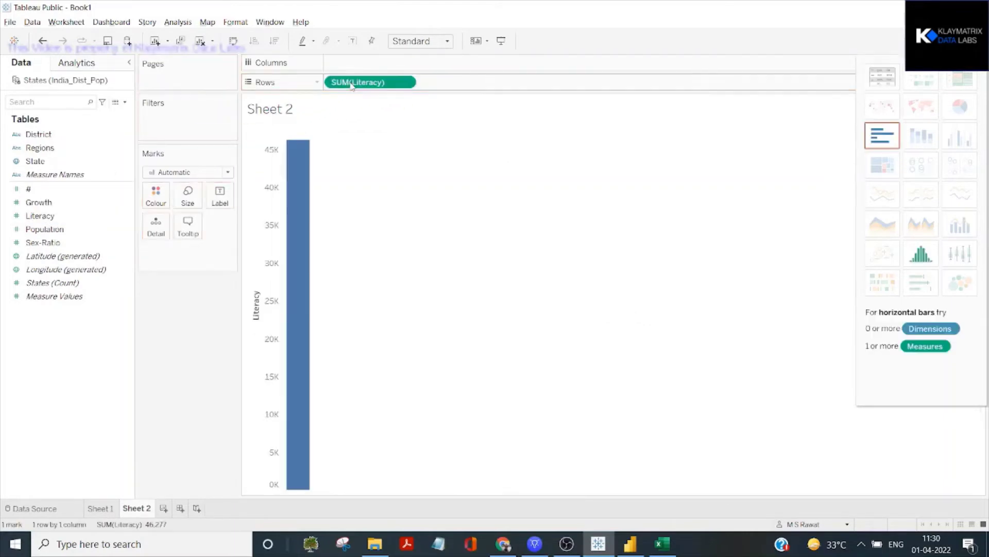
{"action": "left_click_drag", "start_coordinate": [44, 242], "coordinate": [358, 66]}
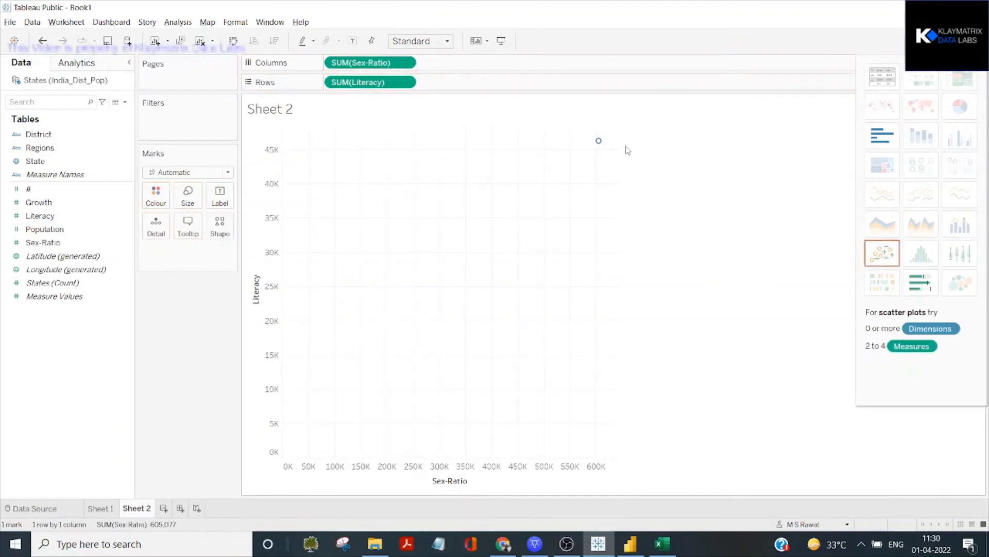
{"action": "mouse_move", "coordinate": [603, 150]}
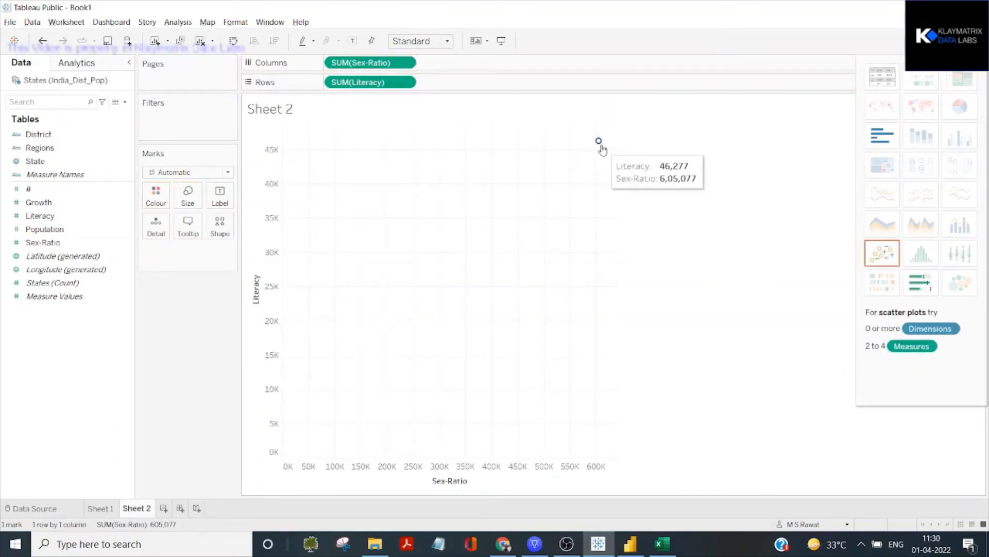
{"action": "left_click", "coordinate": [227, 172]}
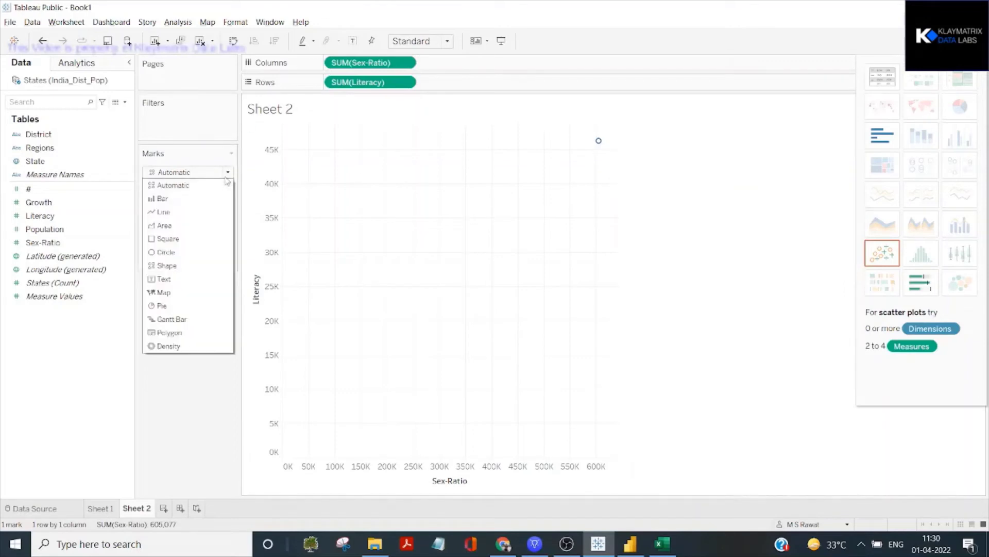
{"action": "left_click", "coordinate": [166, 252]}
{"action": "left_click", "coordinate": [92, 247]}
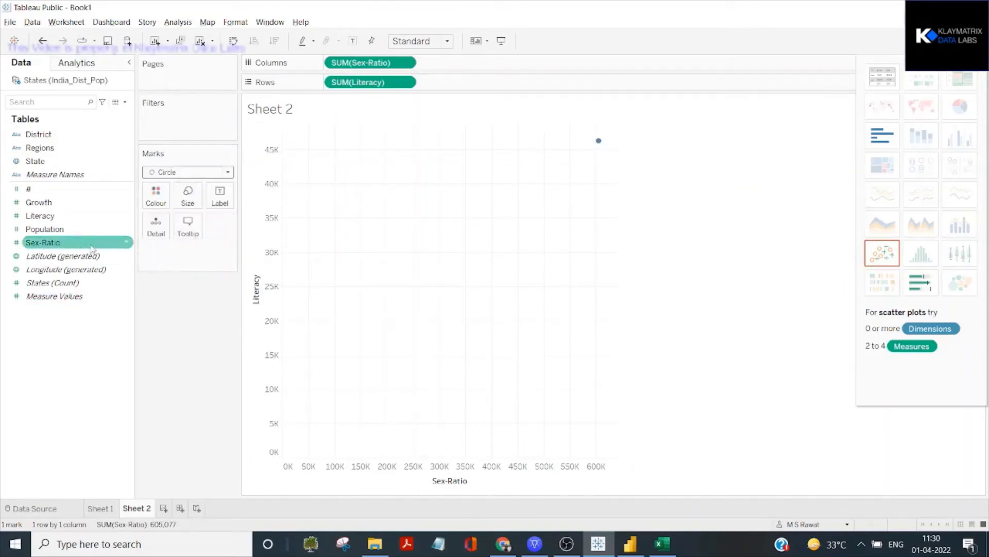
Step: Split the scatter plot on Sheet 2 into finer marks by adding Regions, State and District as detail
{"action": "left_click", "coordinate": [45, 150]}
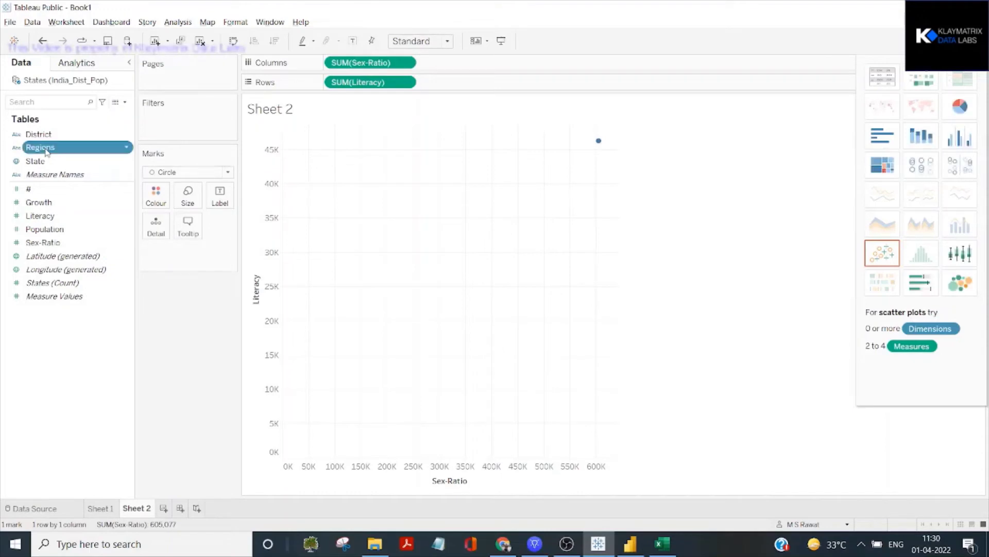
{"action": "left_click", "coordinate": [46, 149]}
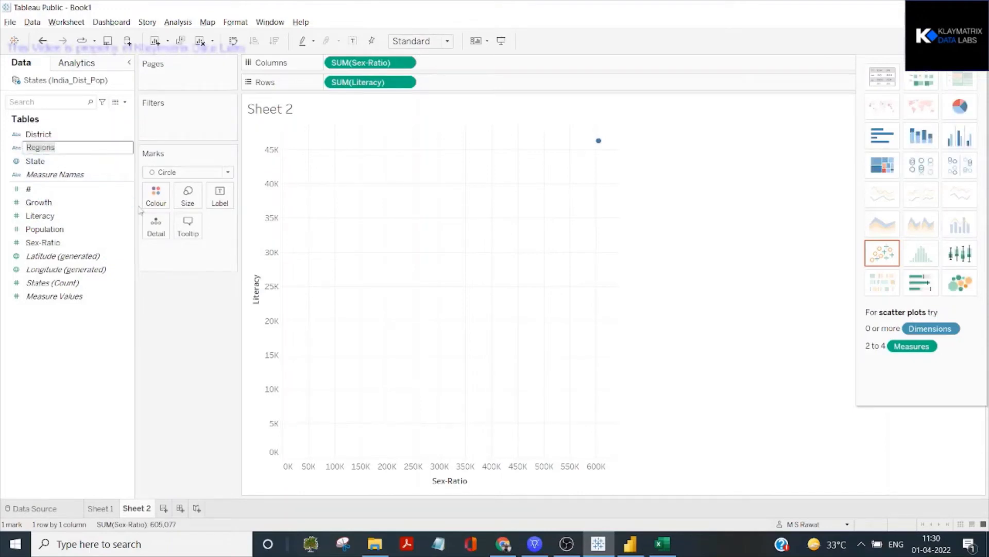
{"action": "key", "text": "Escape"}
{"action": "left_click_drag", "start_coordinate": [58, 148], "coordinate": [157, 228]}
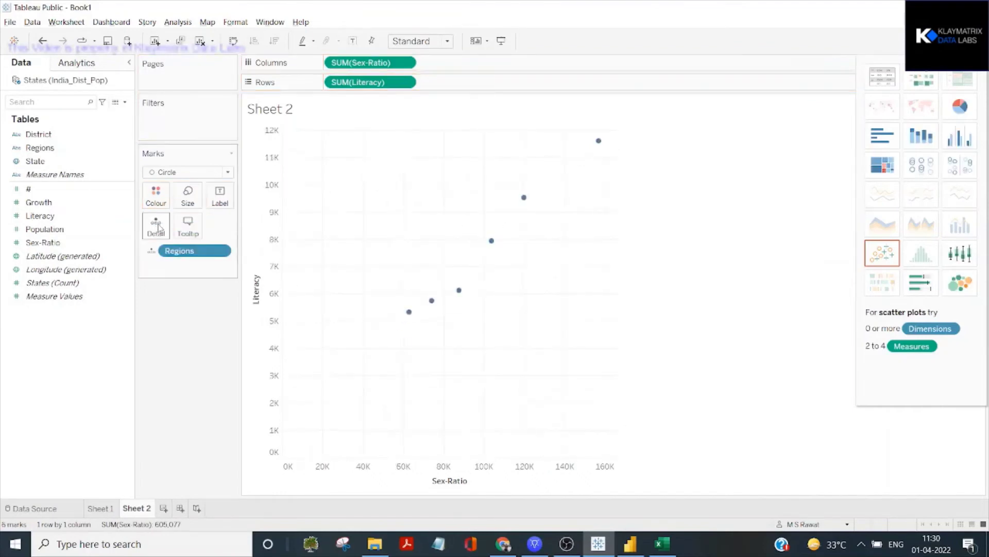
{"action": "mouse_move", "coordinate": [599, 143]}
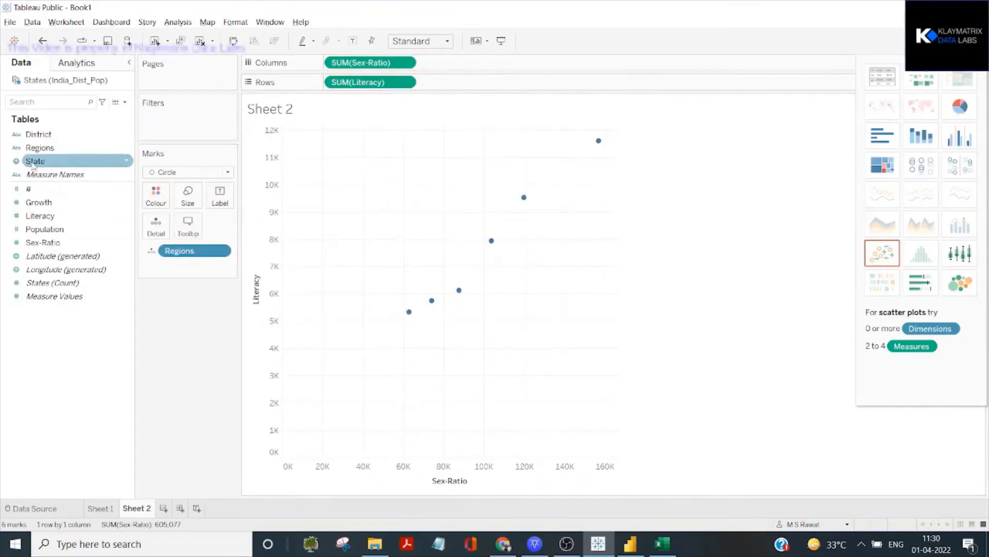
{"action": "left_click_drag", "start_coordinate": [35, 160], "coordinate": [152, 226]}
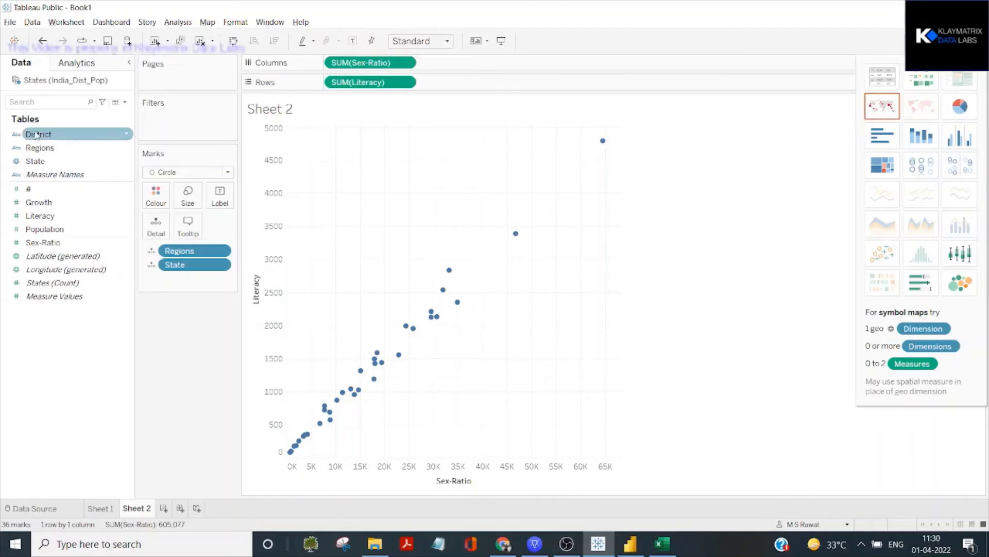
{"action": "left_click_drag", "start_coordinate": [38, 134], "coordinate": [154, 227]}
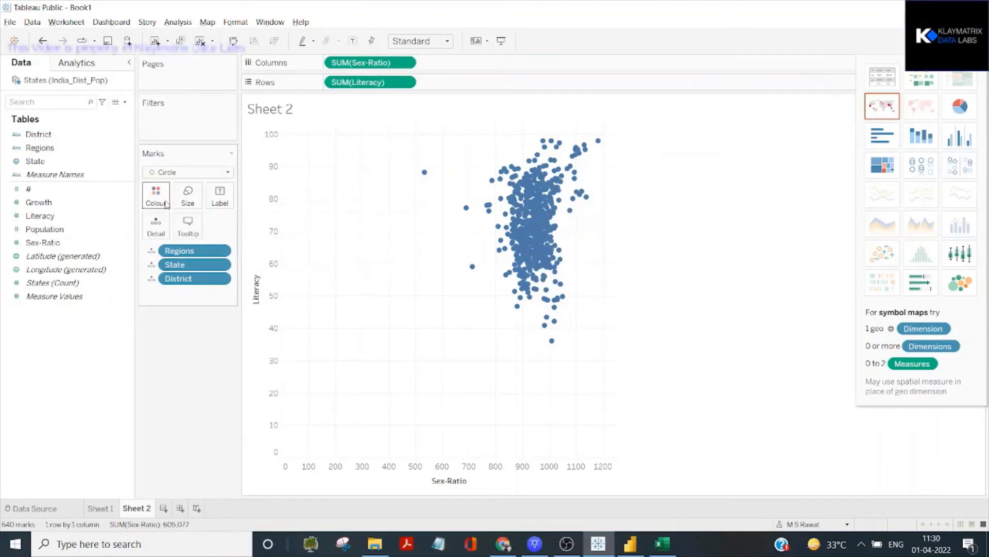
Step: Lower the colour opacity of the Sheet 2 circles to about 54%
{"action": "left_click", "coordinate": [156, 196]}
{"action": "left_click_drag", "start_coordinate": [219, 322], "coordinate": [196, 324]}
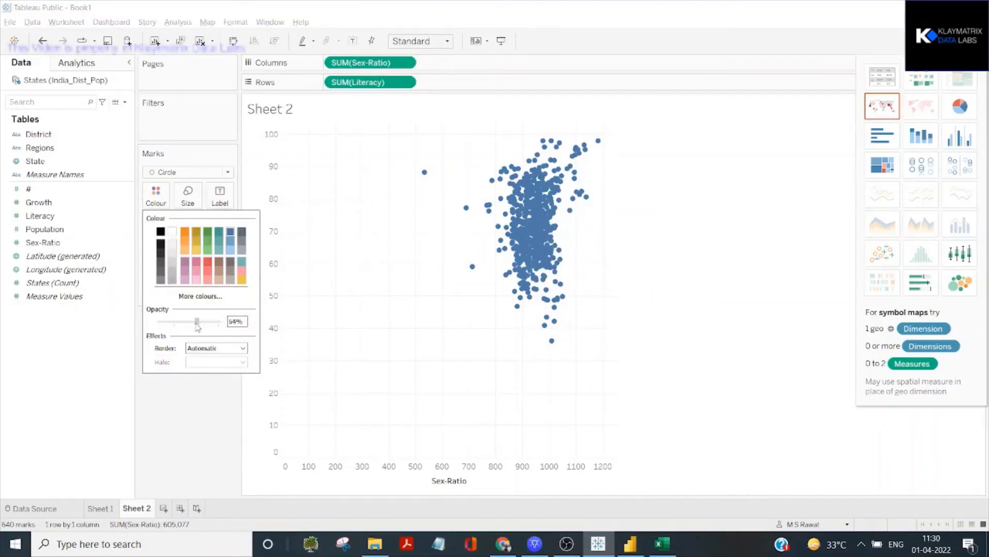
{"action": "left_click", "coordinate": [222, 437]}
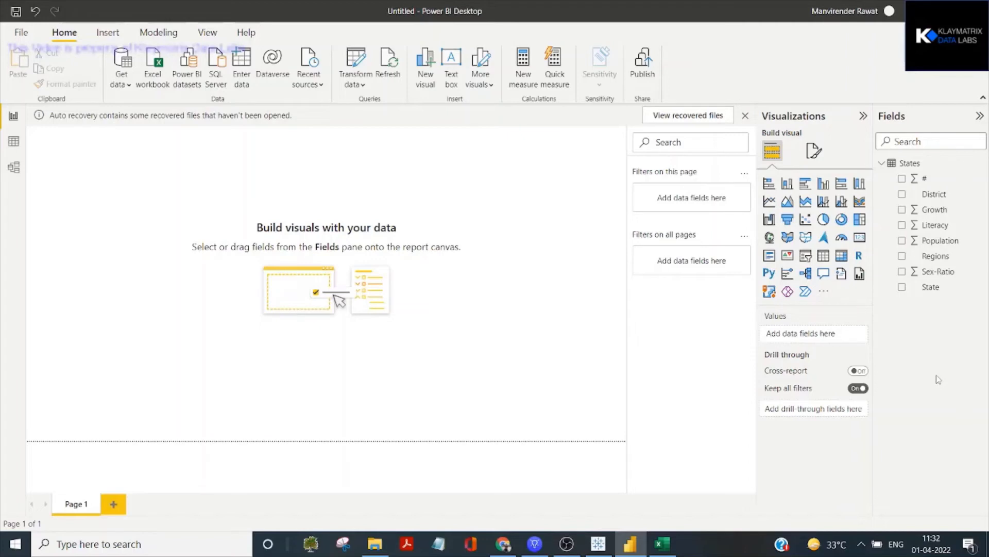
Step: In Power BI Desktop, insert a matrix on Page 1 with Population from the States table as its value
{"action": "left_click", "coordinate": [842, 256]}
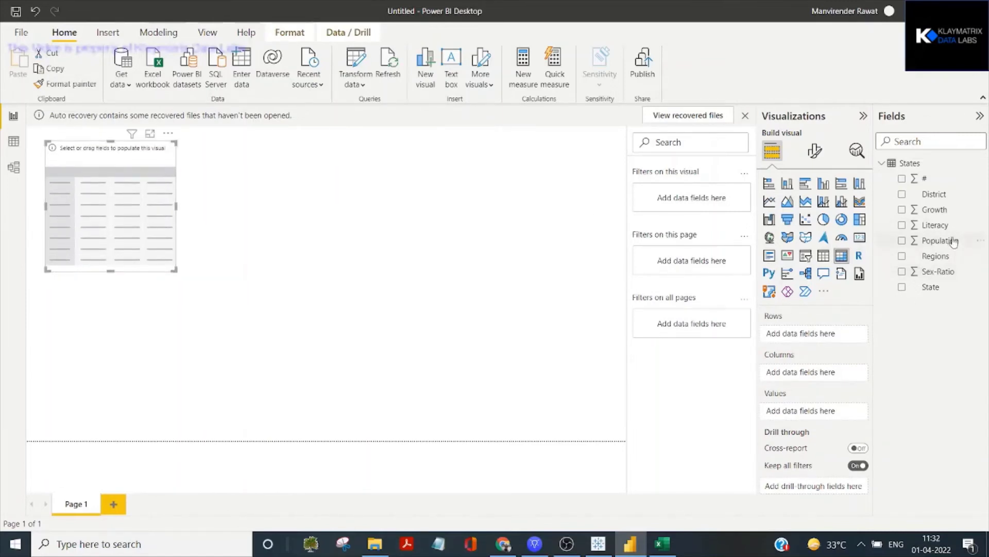
{"action": "left_click_drag", "start_coordinate": [953, 241], "coordinate": [835, 414]}
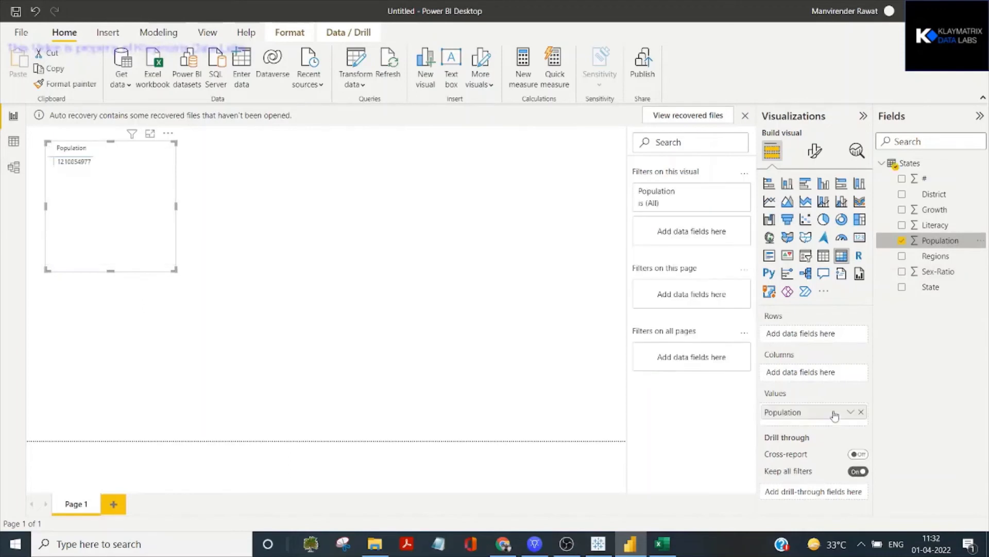
{"action": "left_click", "coordinate": [75, 161]}
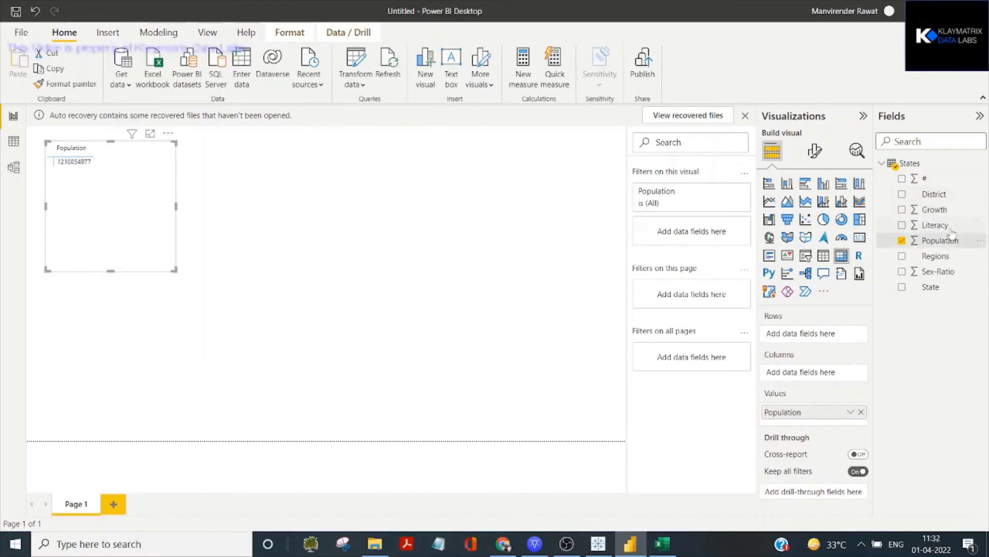
Step: Break down the matrix by Regions, State and District as nested rows, expanding the Central region
{"action": "left_click_drag", "start_coordinate": [951, 262], "coordinate": [829, 339]}
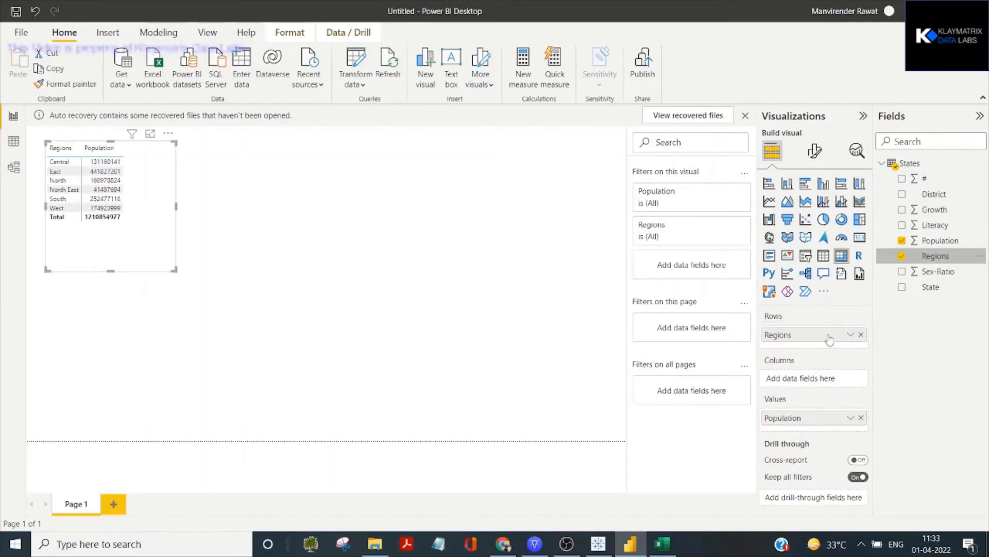
{"action": "left_click_drag", "start_coordinate": [926, 291], "coordinate": [802, 347]}
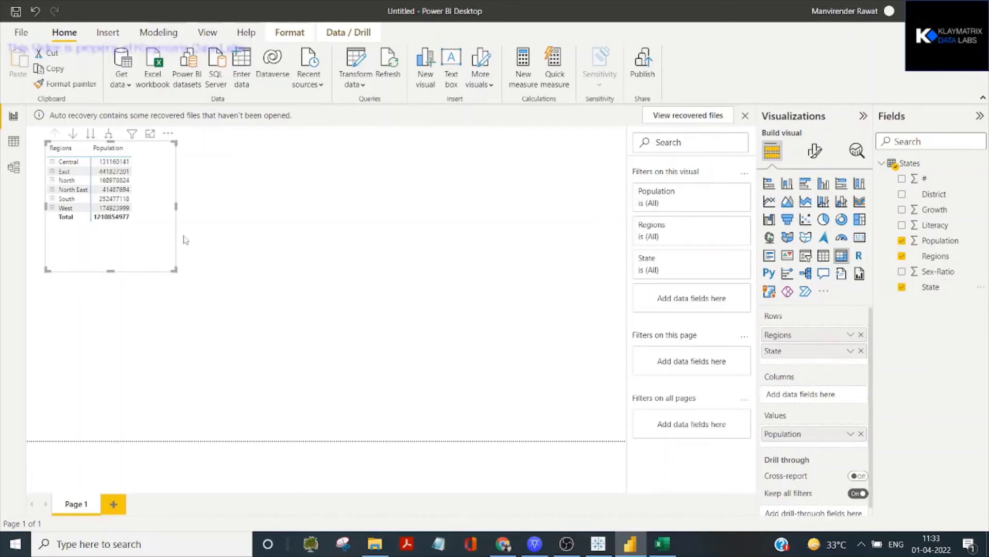
{"action": "left_click", "coordinate": [52, 161]}
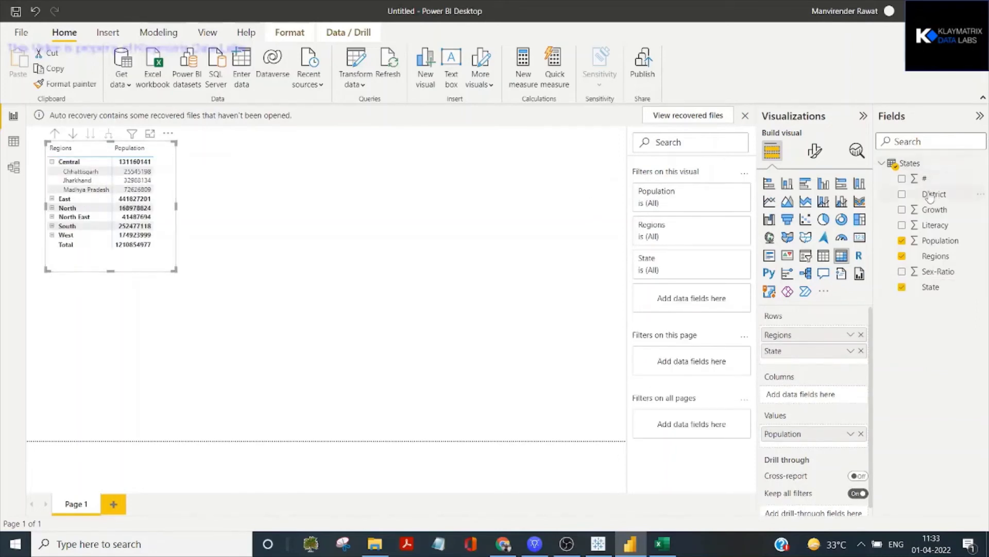
{"action": "left_click_drag", "start_coordinate": [929, 197], "coordinate": [811, 362]}
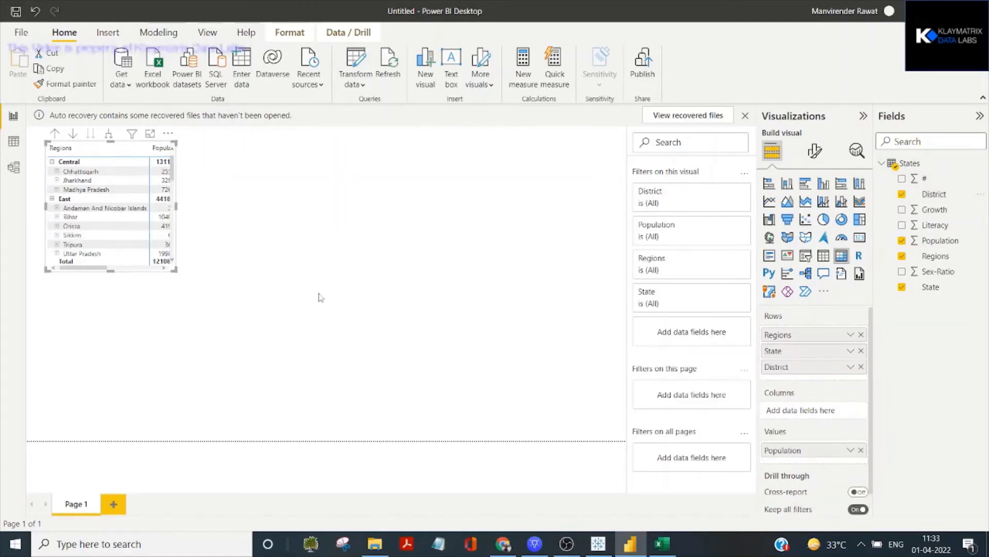
Step: Expand Chhattisgarh to its districts and enlarge the matrix until the whole Population column fits
{"action": "left_click", "coordinate": [58, 172]}
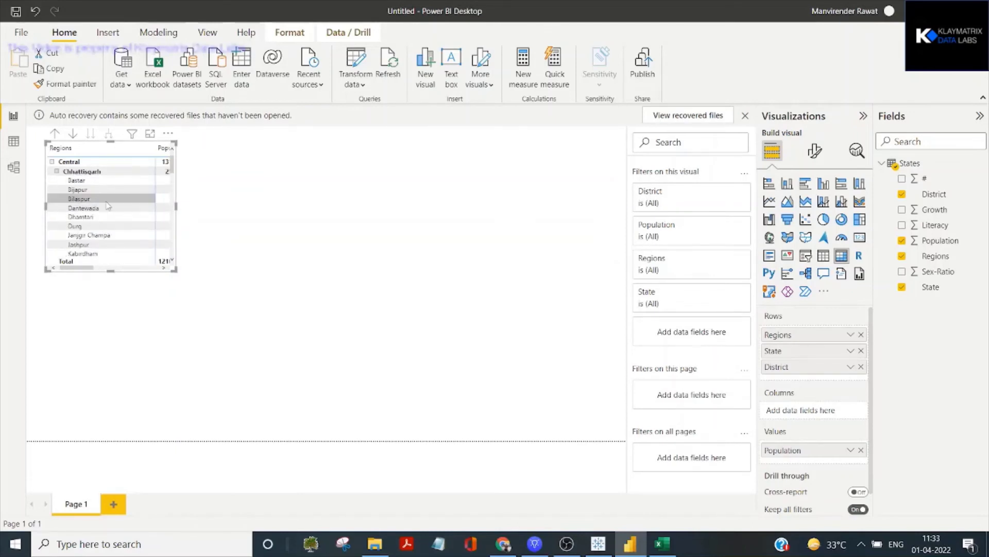
{"action": "left_click_drag", "start_coordinate": [176, 271], "coordinate": [391, 402]}
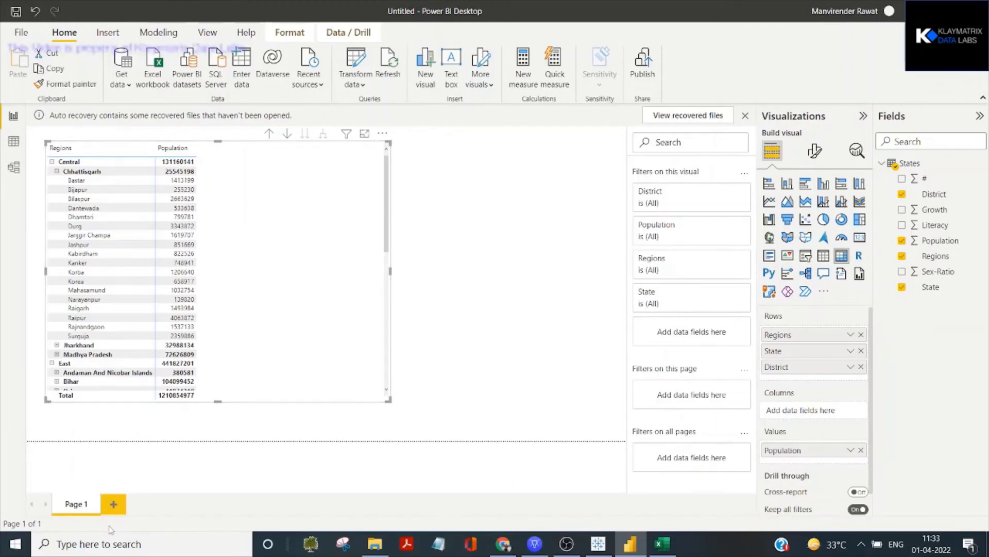
Step: Add Page 2 with a scatter chart that has Sex-Ratio on the X axis and Literacy on the Y axis
{"action": "left_click", "coordinate": [114, 503]}
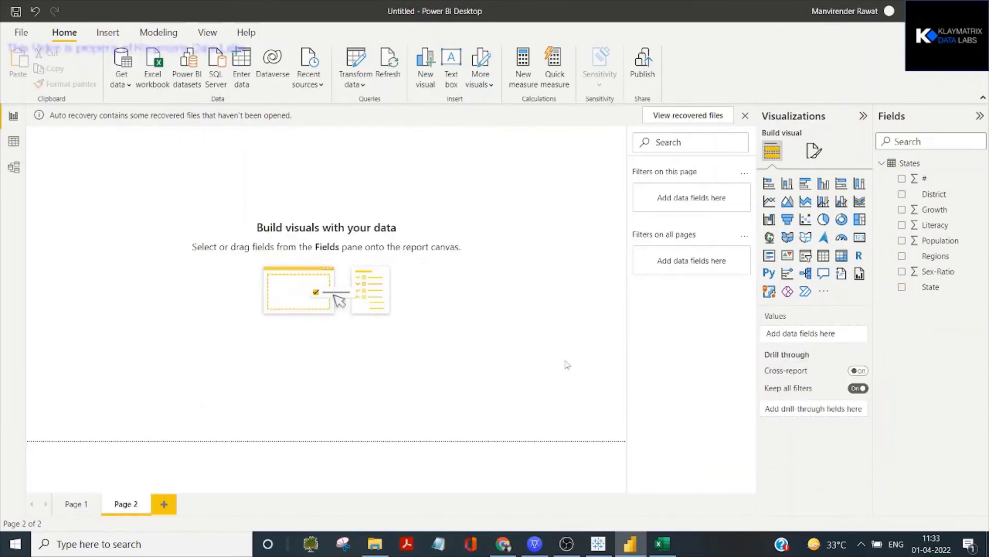
{"action": "left_click", "coordinate": [805, 220]}
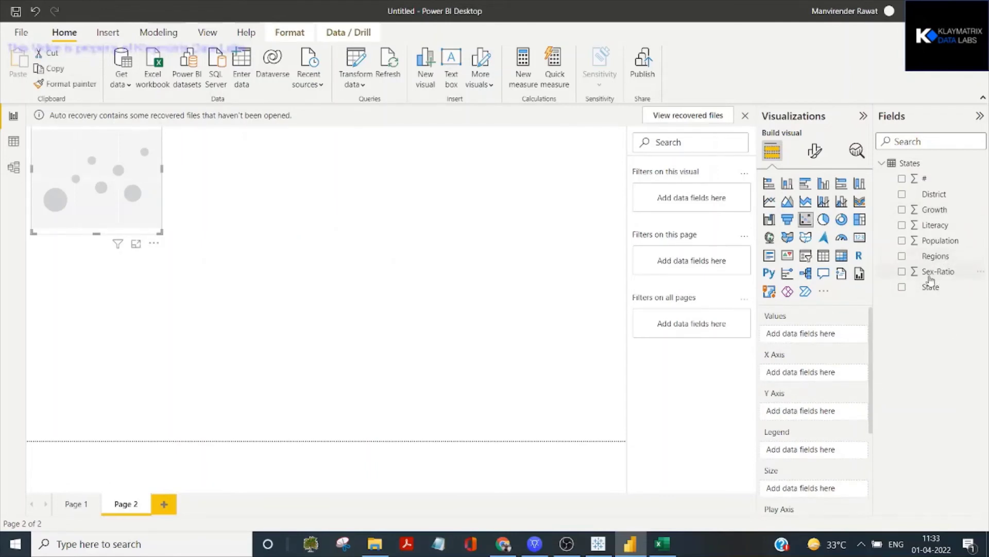
{"action": "left_click_drag", "start_coordinate": [928, 276], "coordinate": [815, 374]}
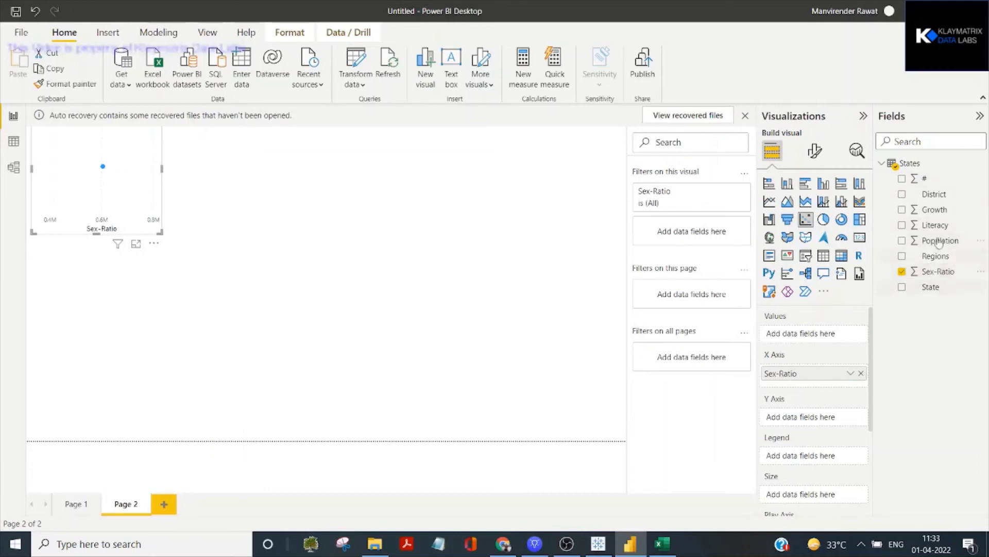
{"action": "left_click_drag", "start_coordinate": [941, 231], "coordinate": [822, 423]}
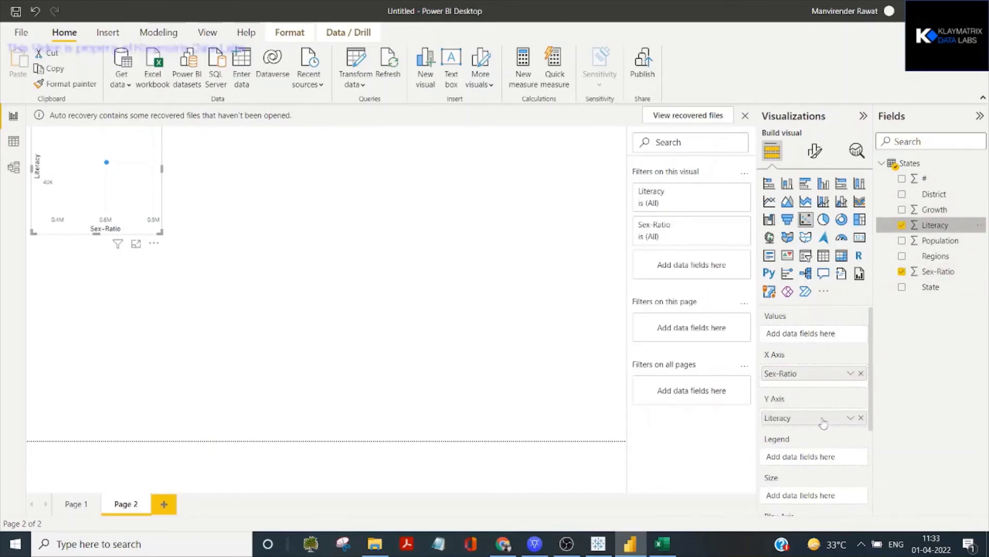
Step: Reposition and enlarge the scatter chart on Page 2, and set Regions as its legend
{"action": "left_click_drag", "start_coordinate": [122, 155], "coordinate": [137, 189]}
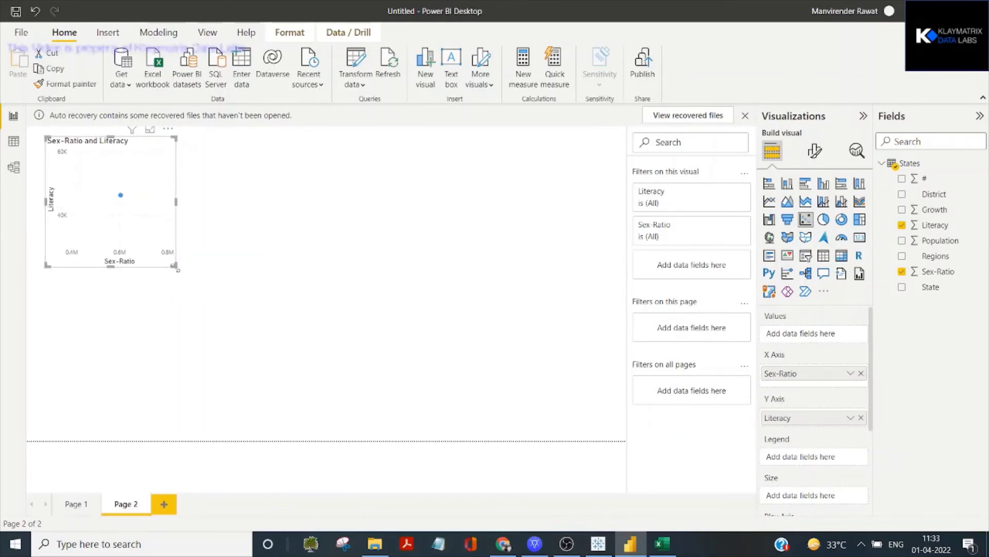
{"action": "left_click_drag", "start_coordinate": [416, 413], "coordinate": [431, 425]}
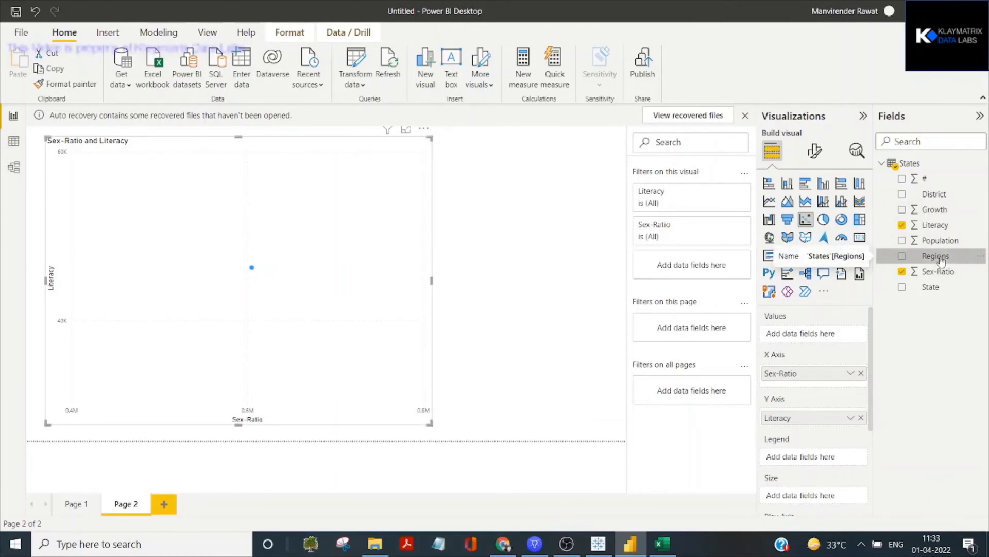
{"action": "left_click_drag", "start_coordinate": [942, 261], "coordinate": [938, 260]}
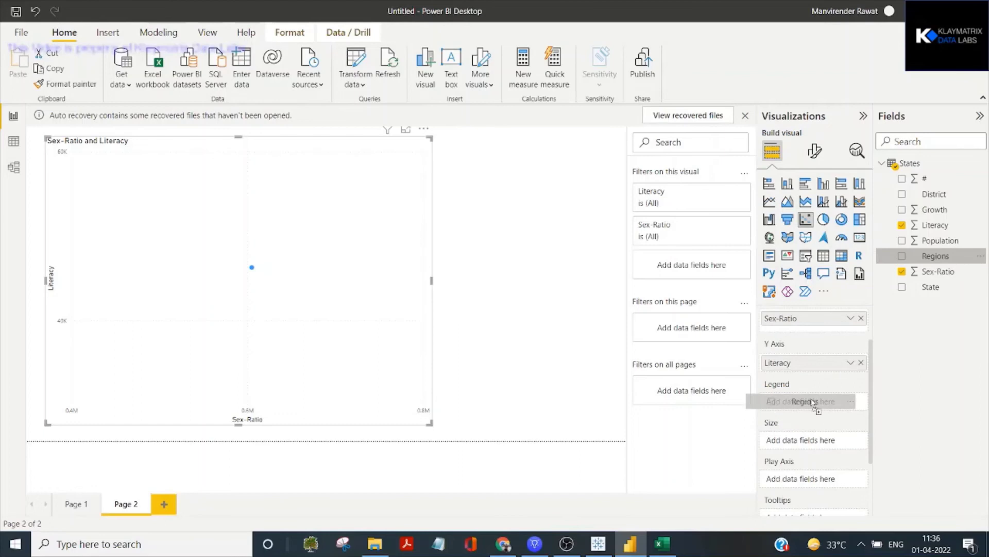
{"action": "left_click_drag", "start_coordinate": [813, 404], "coordinate": [813, 402]}
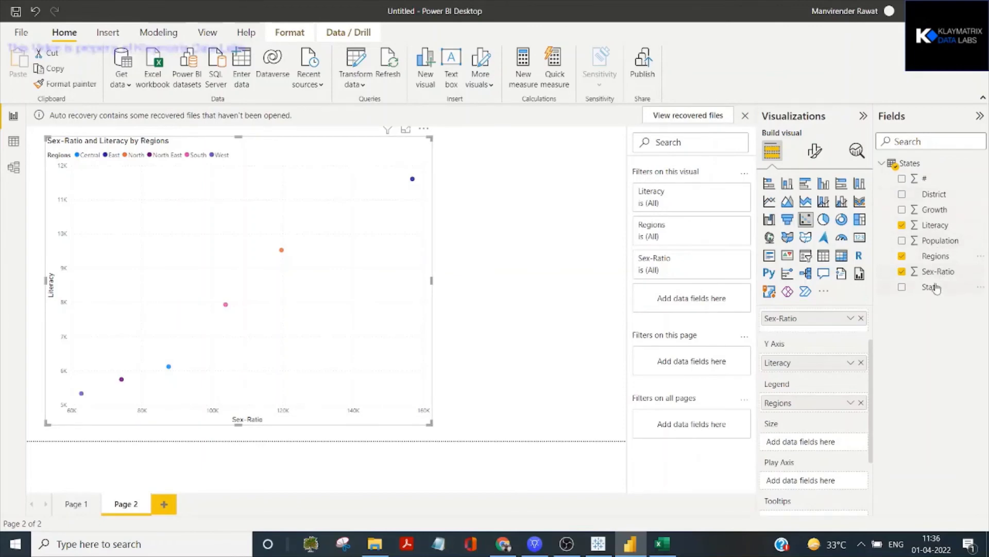
Step: Replace the scatter chart's legend field with State, and replace that with District to plot the individual districts
{"action": "left_click_drag", "start_coordinate": [932, 291], "coordinate": [810, 408]}
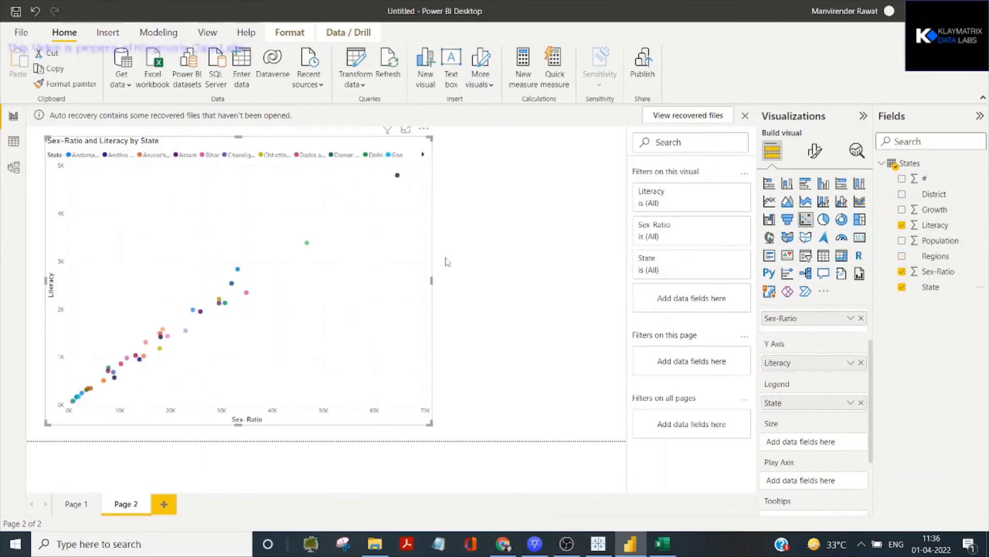
{"action": "left_click_drag", "start_coordinate": [943, 191], "coordinate": [817, 405]}
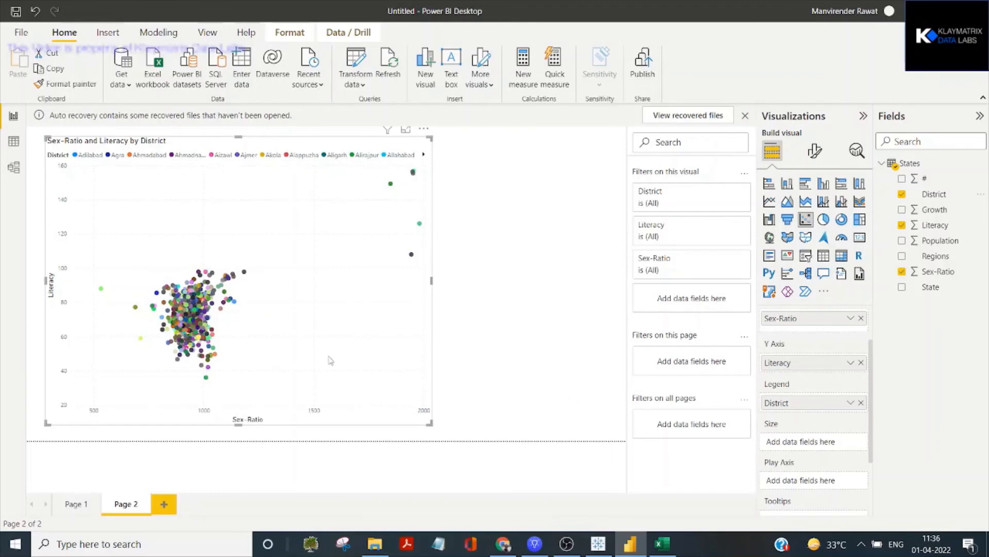
{"action": "left_click", "coordinate": [289, 349]}
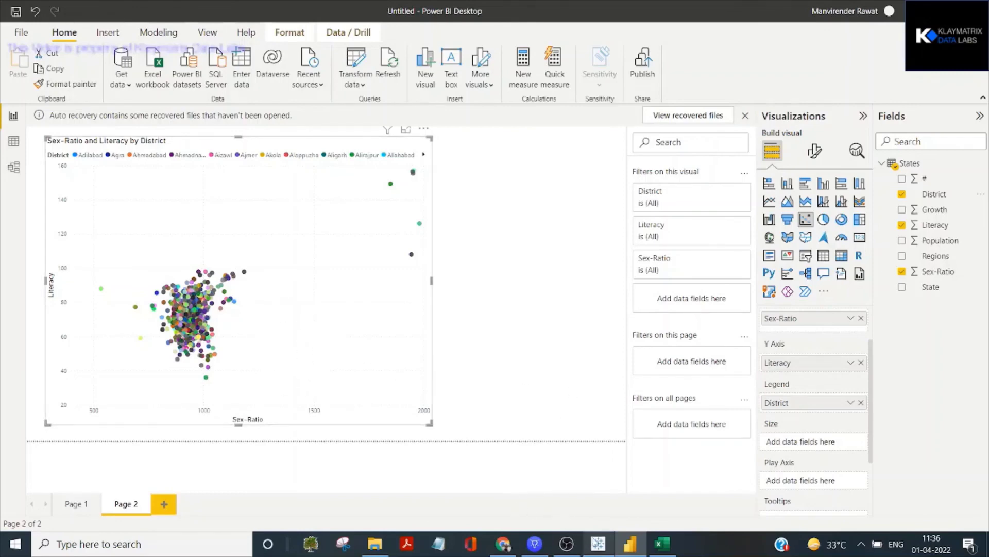
Step: Compare with the Literacy versus Sex-Ratio scatter plot in Tableau Public, checking the States sheet in Excel before returning to Tableau
{"action": "left_click", "coordinate": [598, 544]}
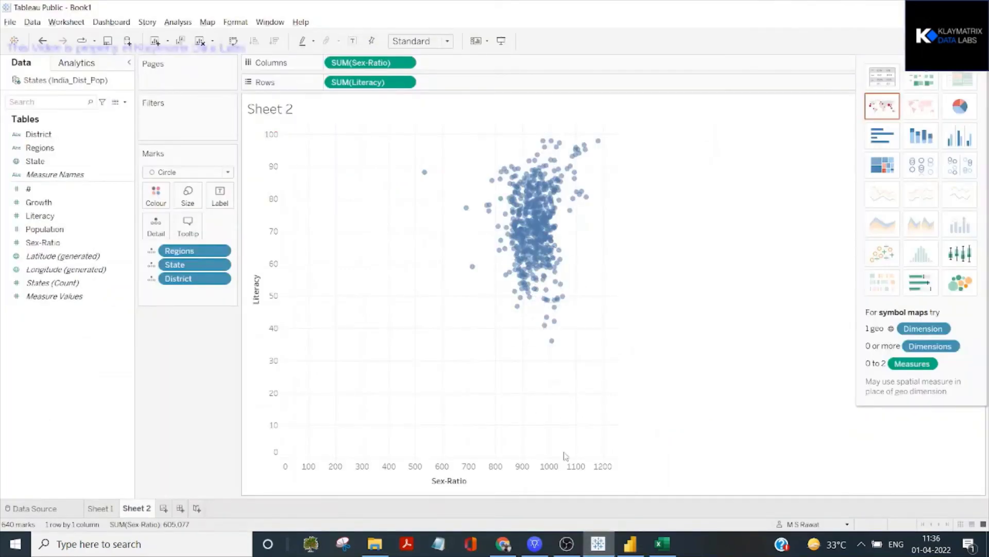
{"action": "left_click", "coordinate": [662, 543]}
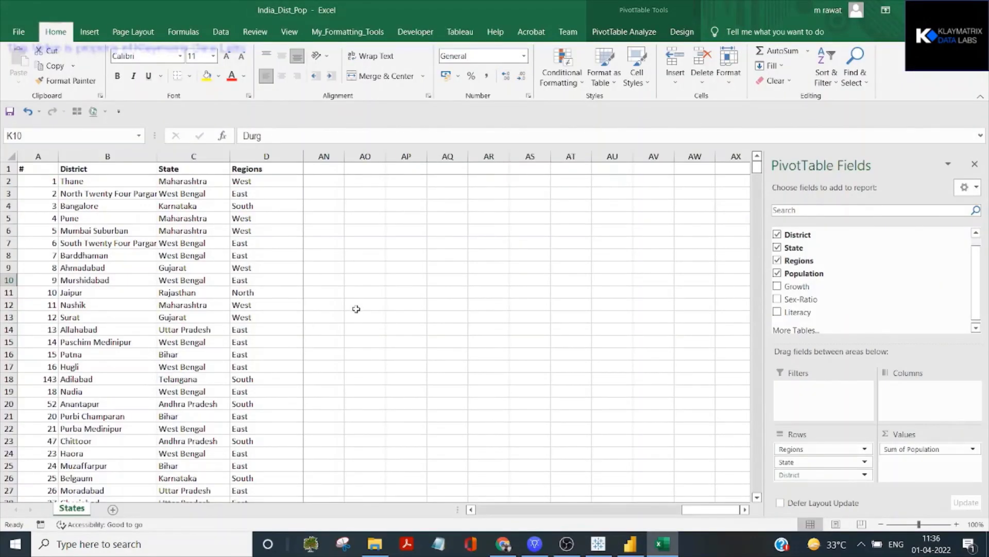
{"action": "key", "text": "alt+Tab"}
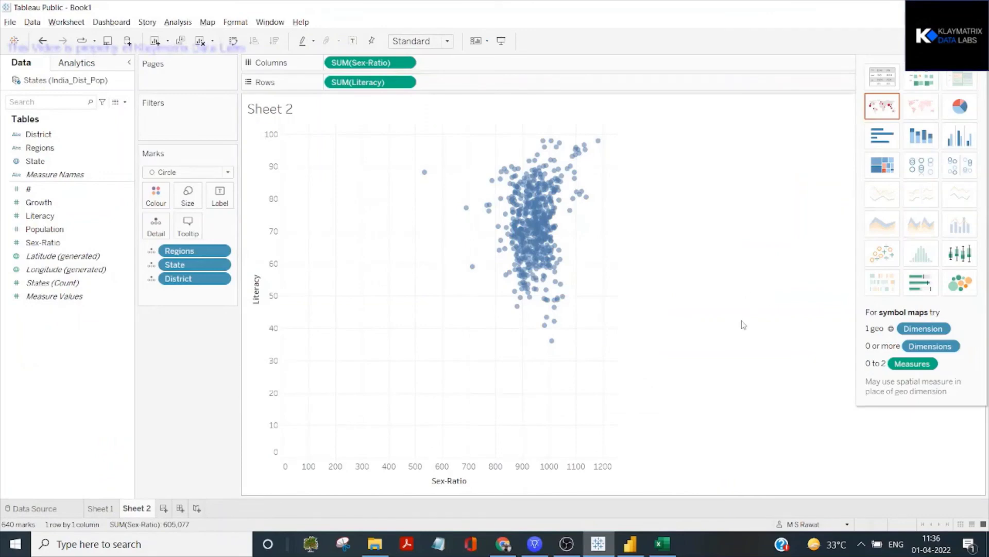